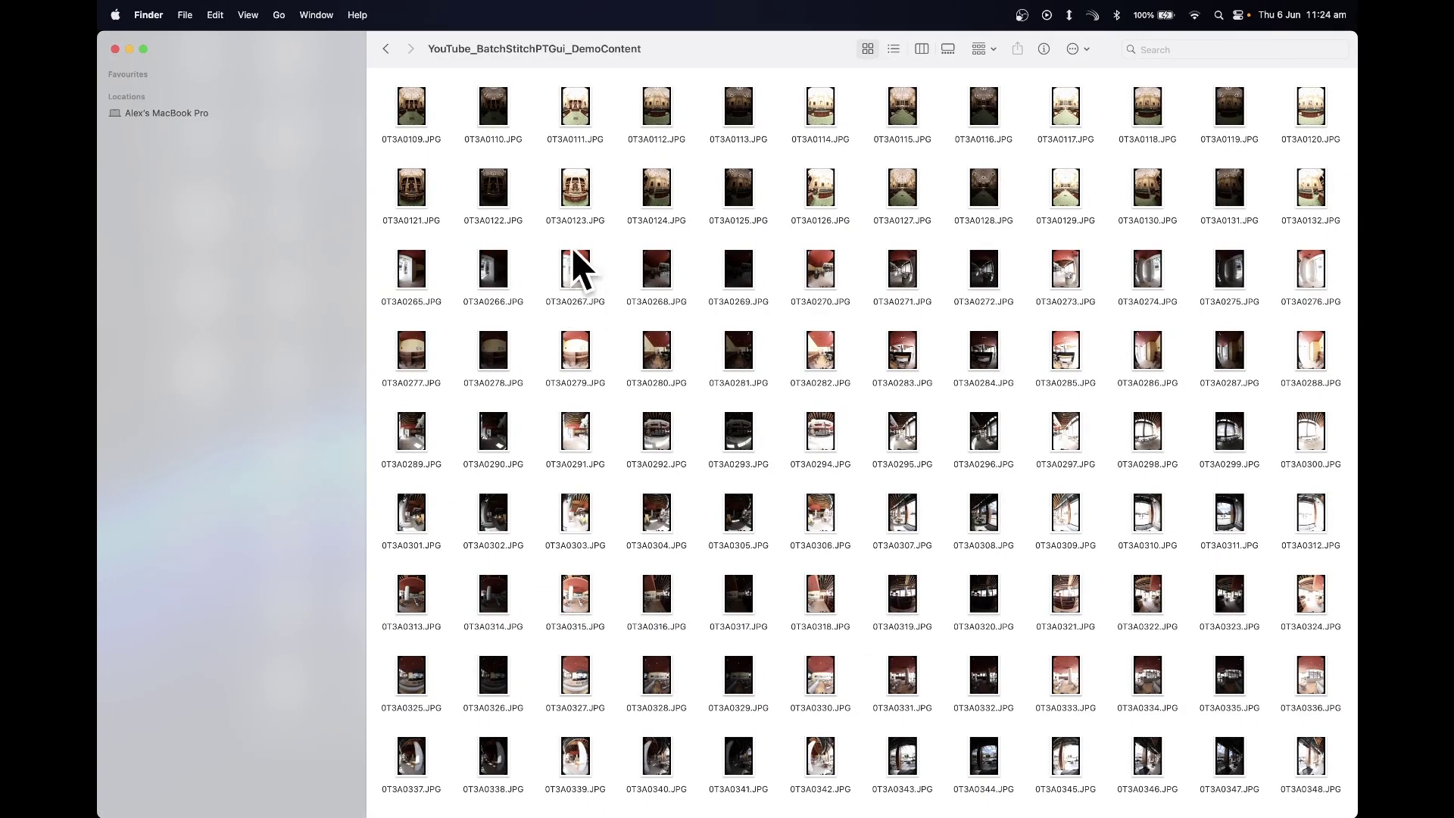
Show the brackets by selecting rows and triplets, then select the first column, 0T3A0109 to 0T3A0337
drag(381, 152, 1309, 110)
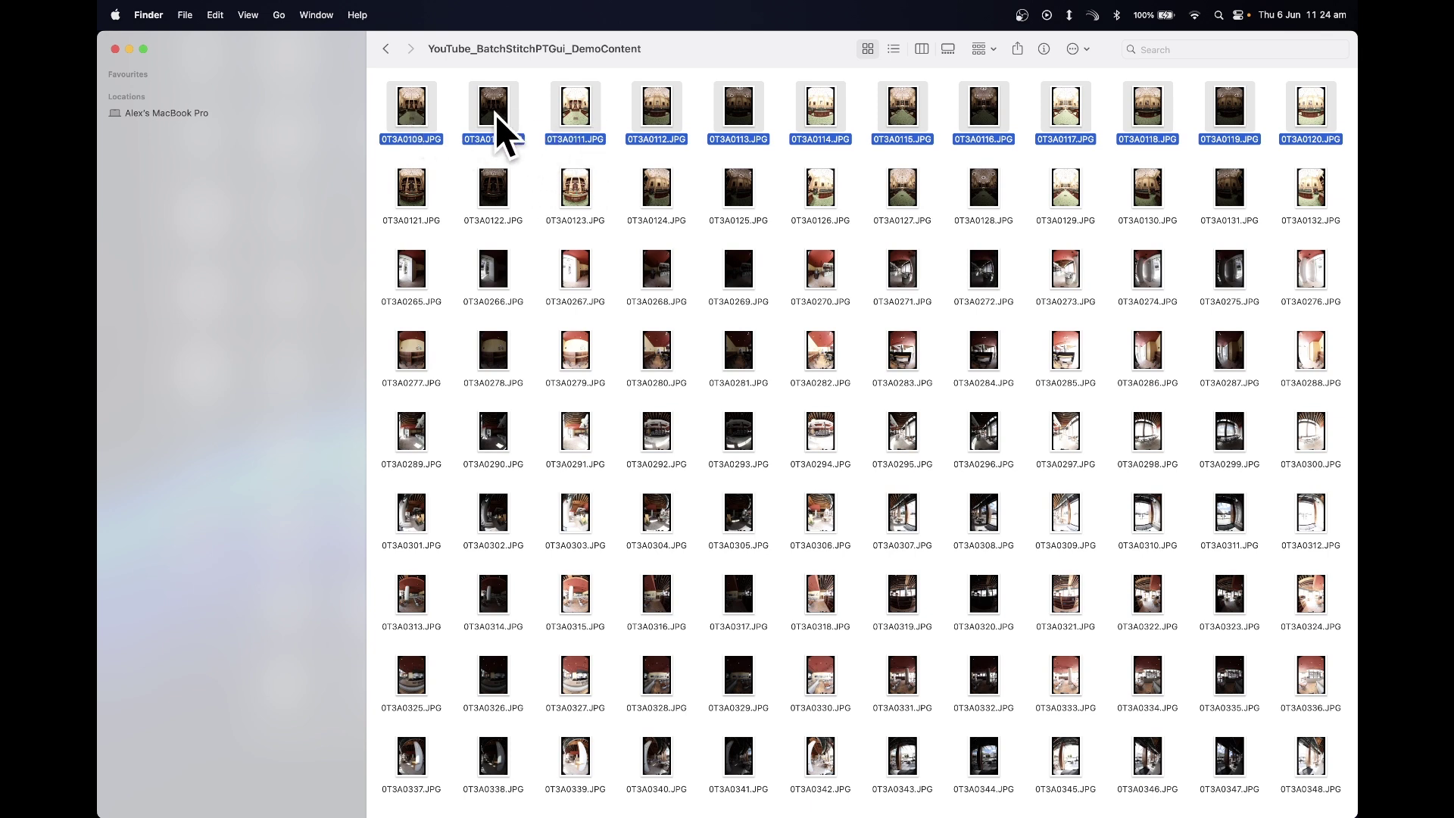
shift+click(575, 114)
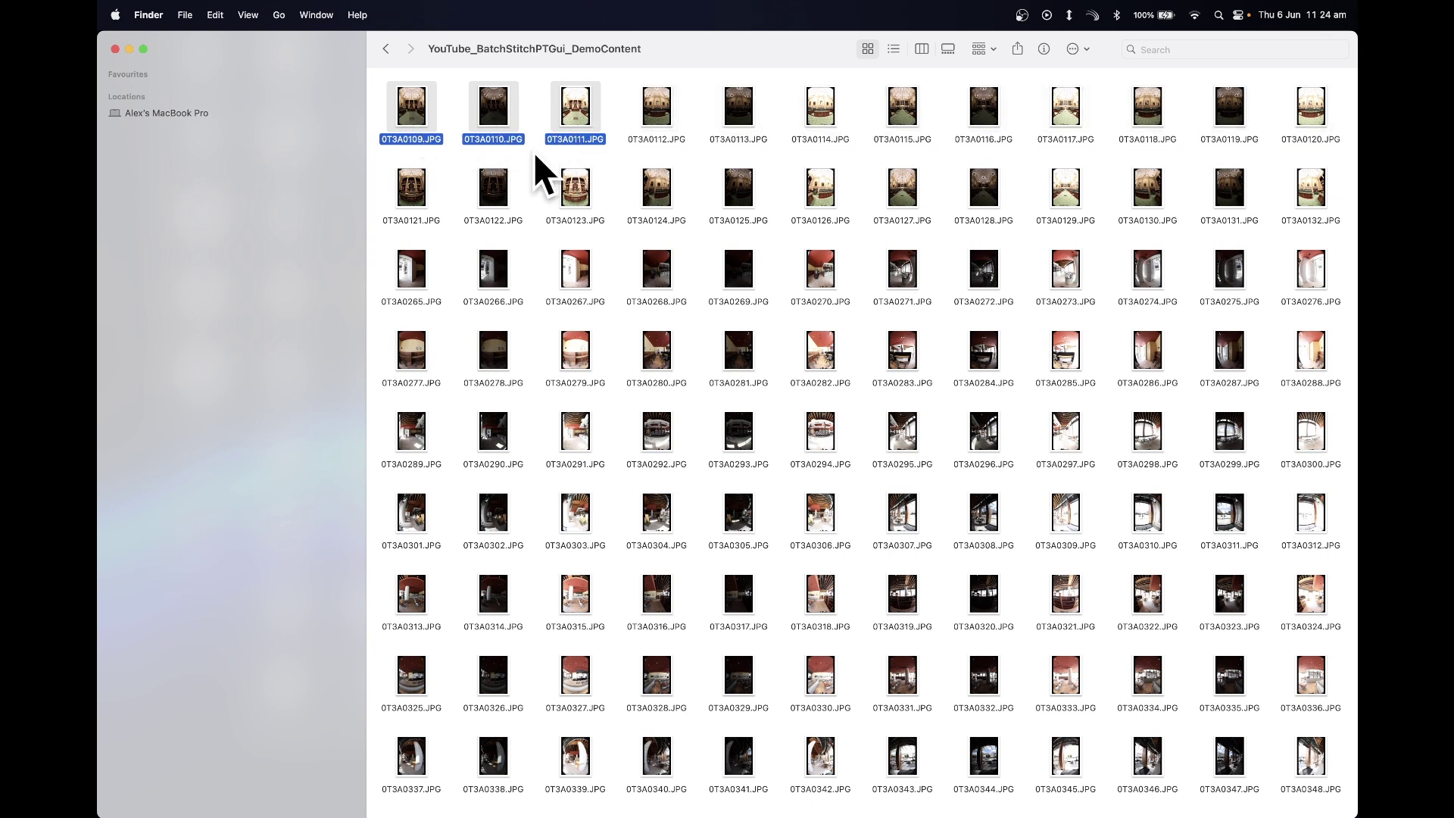
drag(652, 151, 1318, 144)
click(1321, 175)
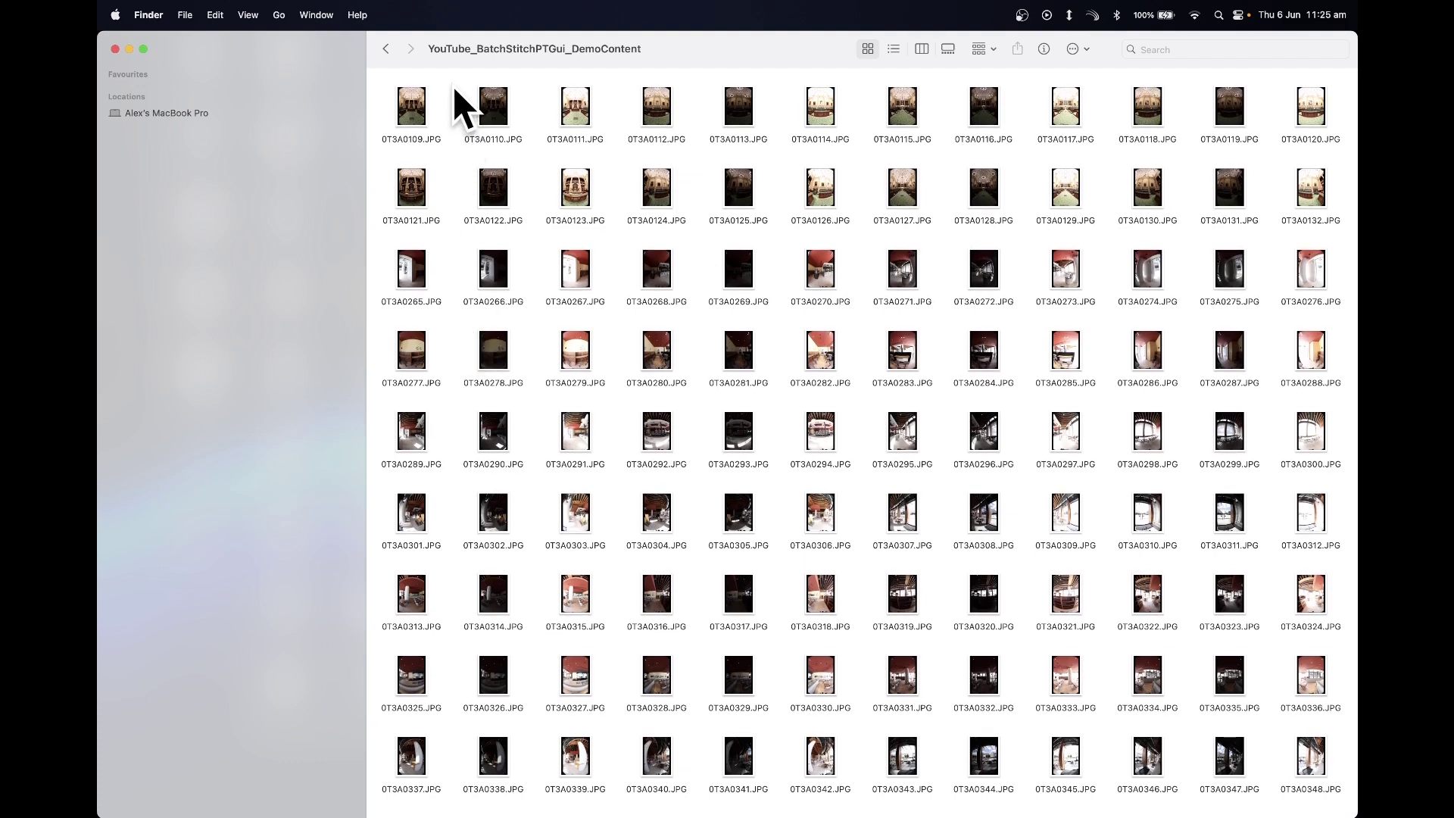
drag(453, 86, 429, 165)
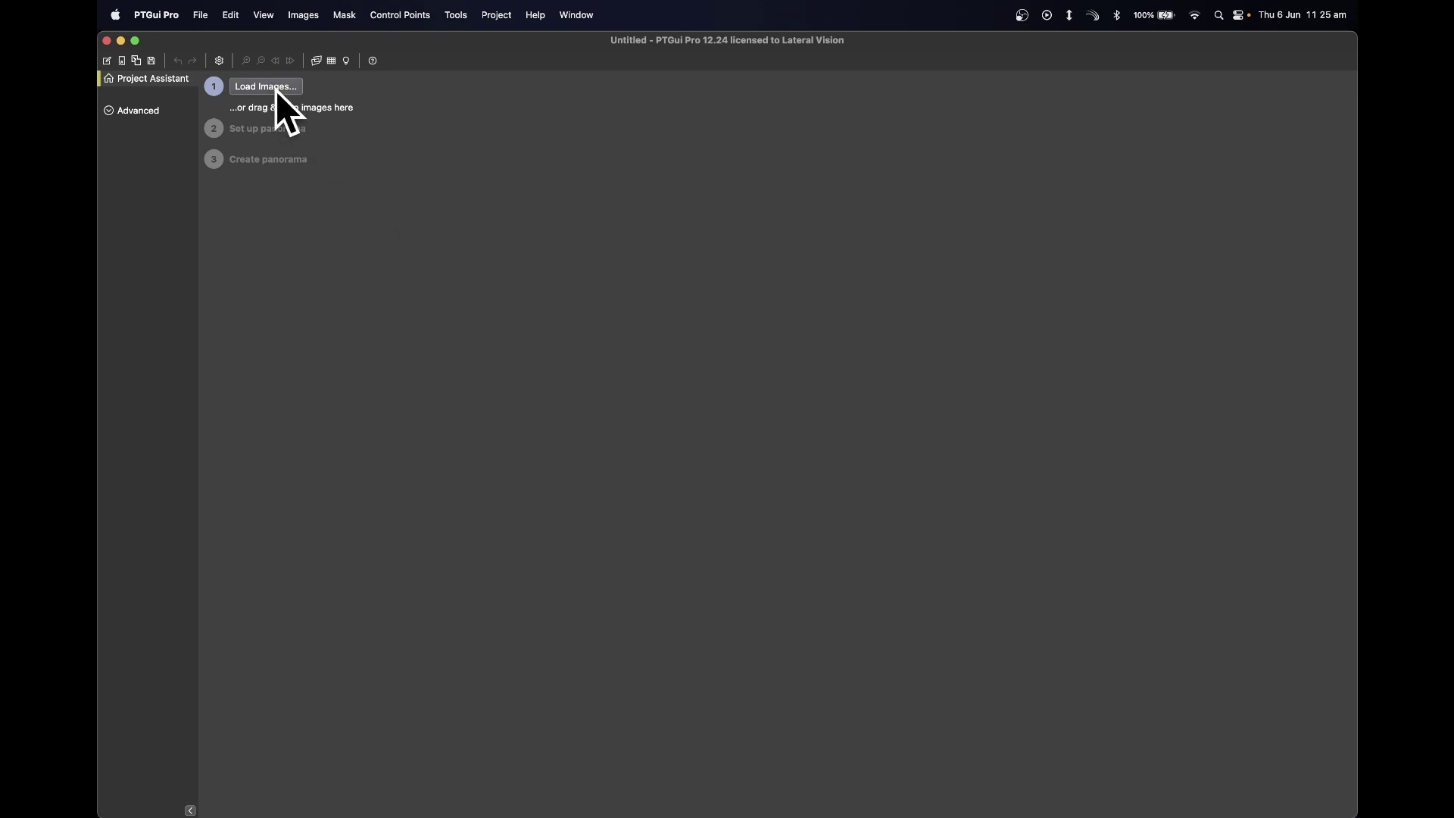
Load the twelve fisheye images 0T3A0337 to 0T3A0348 into the new project
click(276, 89)
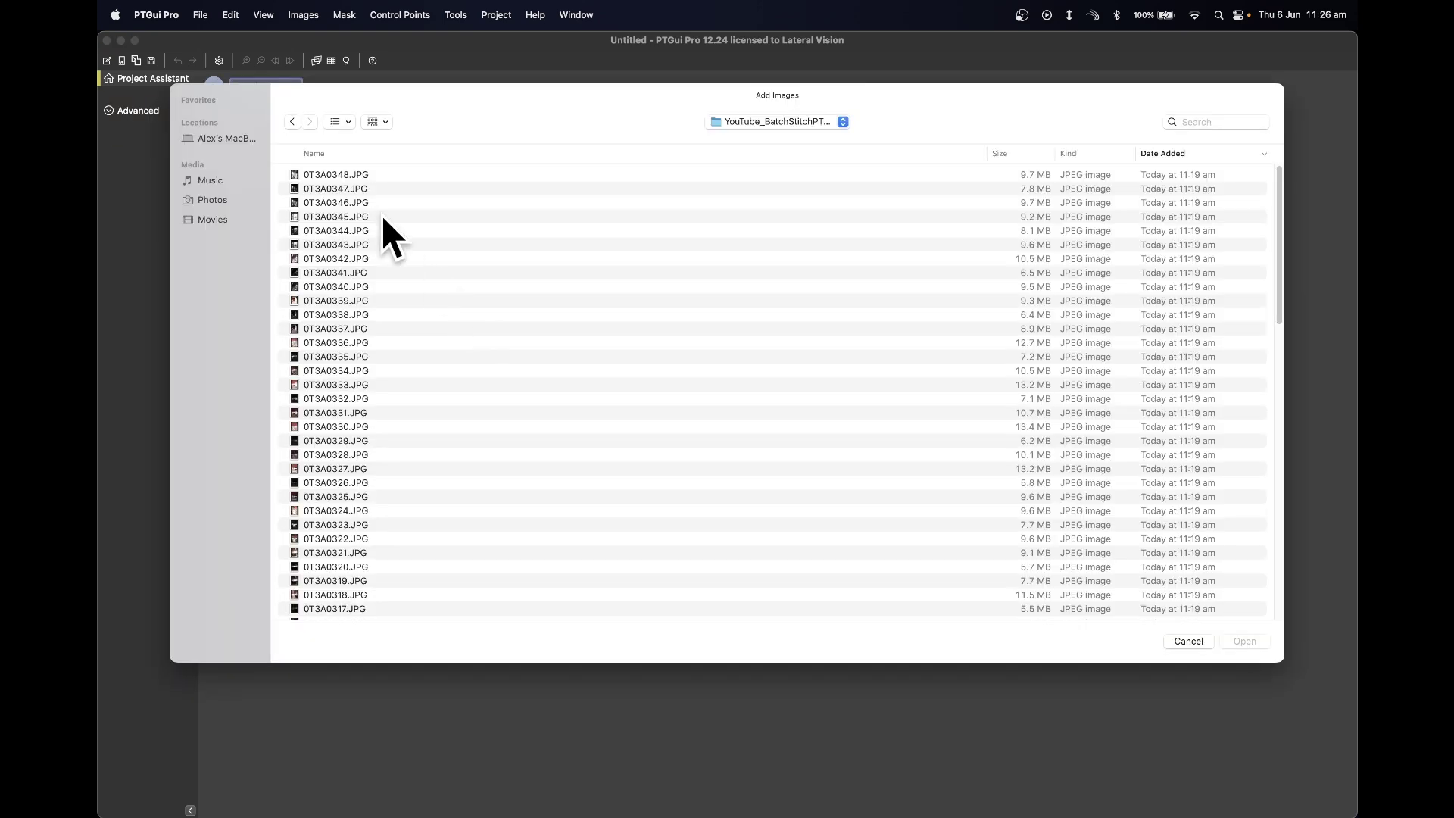
click(362, 174)
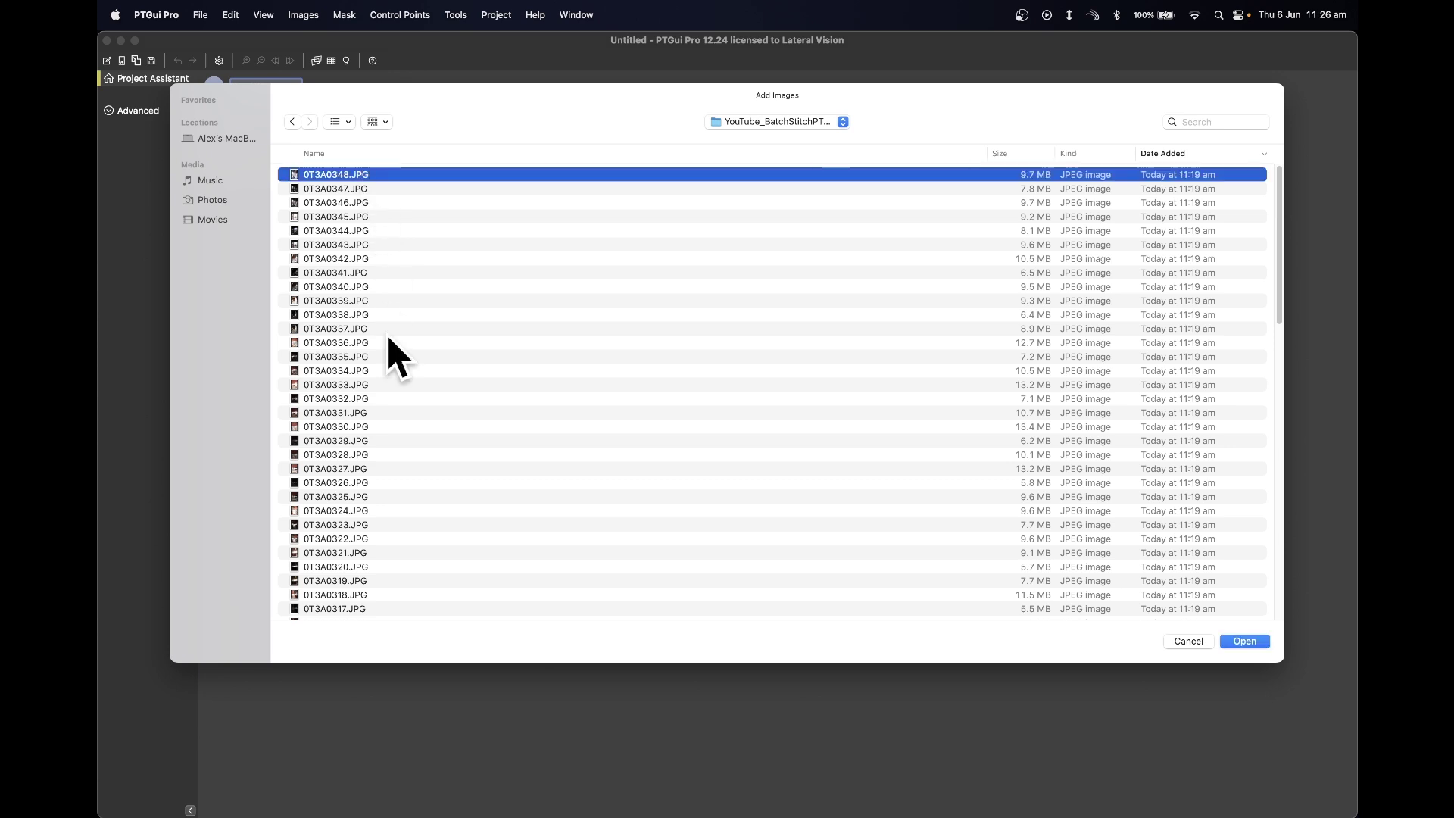
shift+click(357, 334)
click(1250, 642)
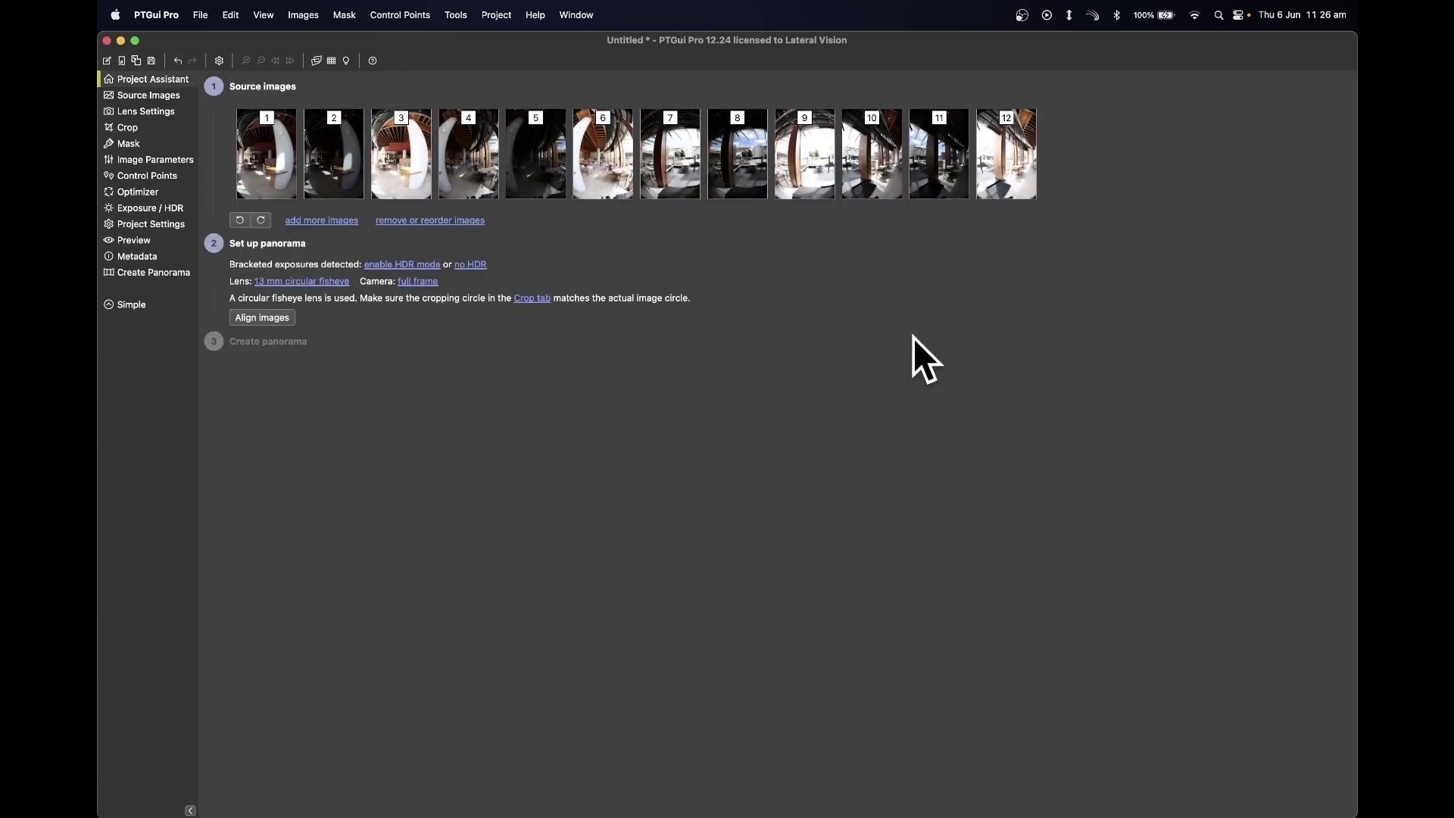
Enable HDR mode, merging brackets to HDR with linked positions, and align the images
click(424, 267)
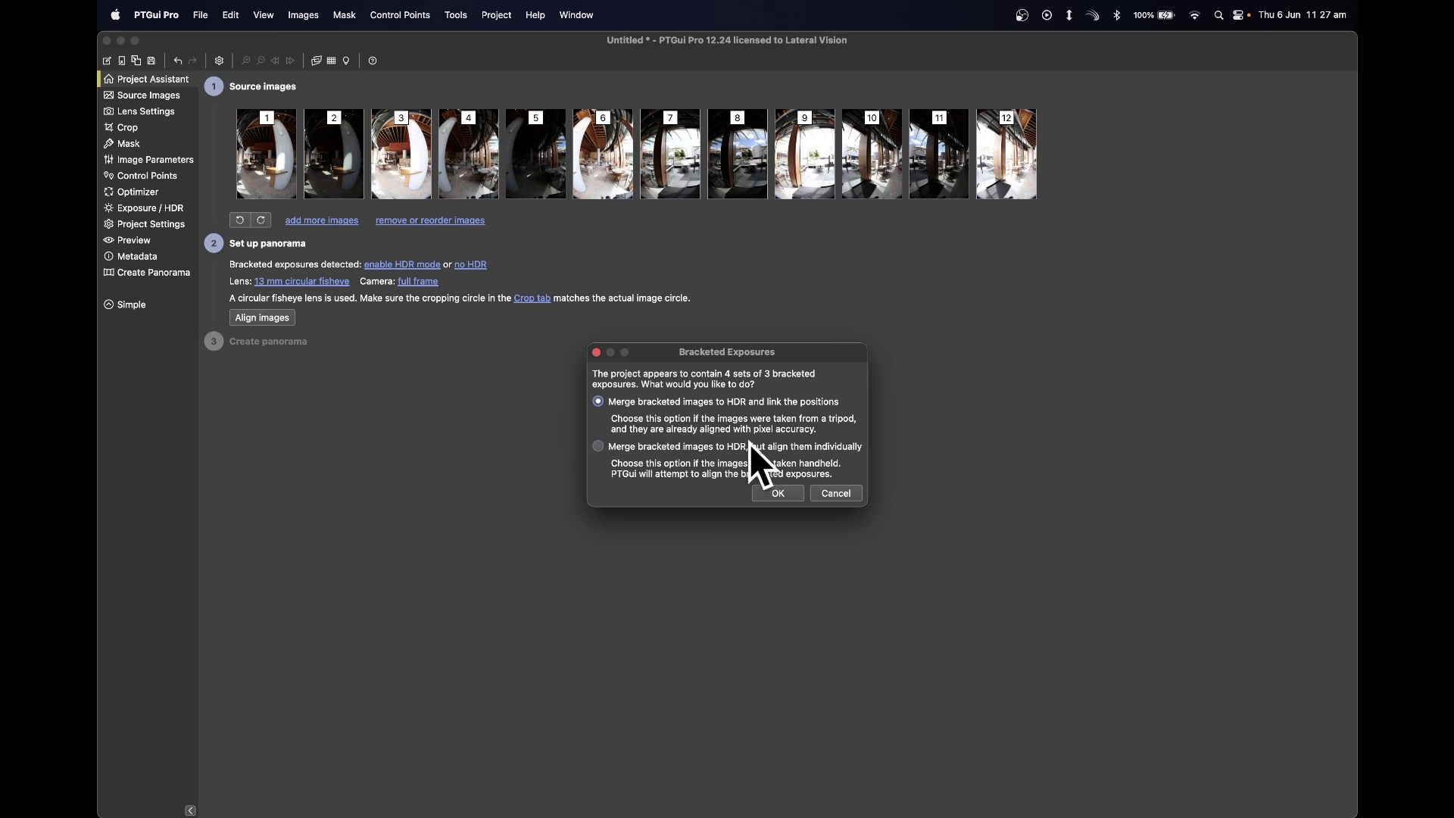
click(778, 494)
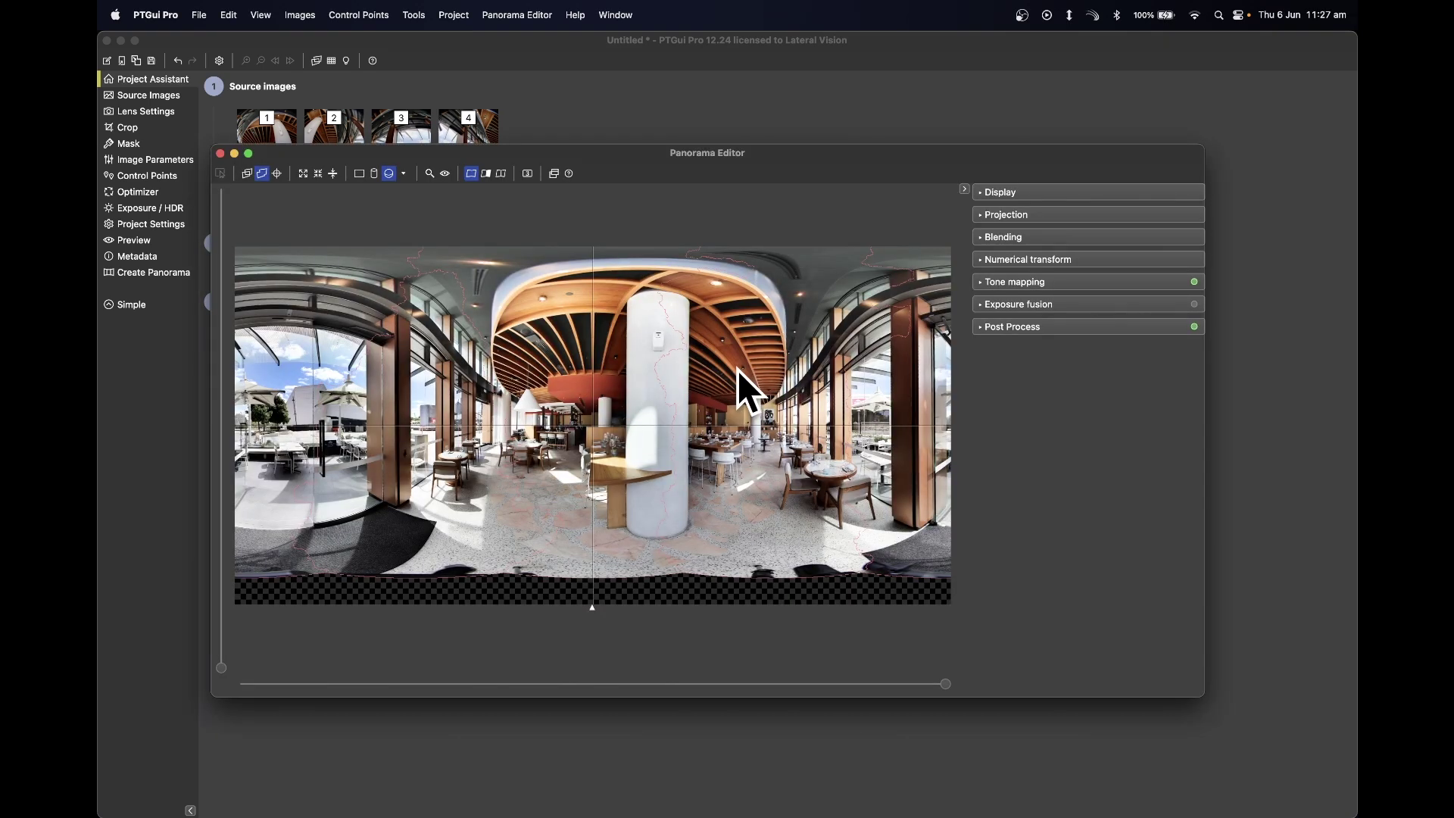
Set image 4's yaw to -90 in Image Parameters and return to the Project Assistant
click(234, 154)
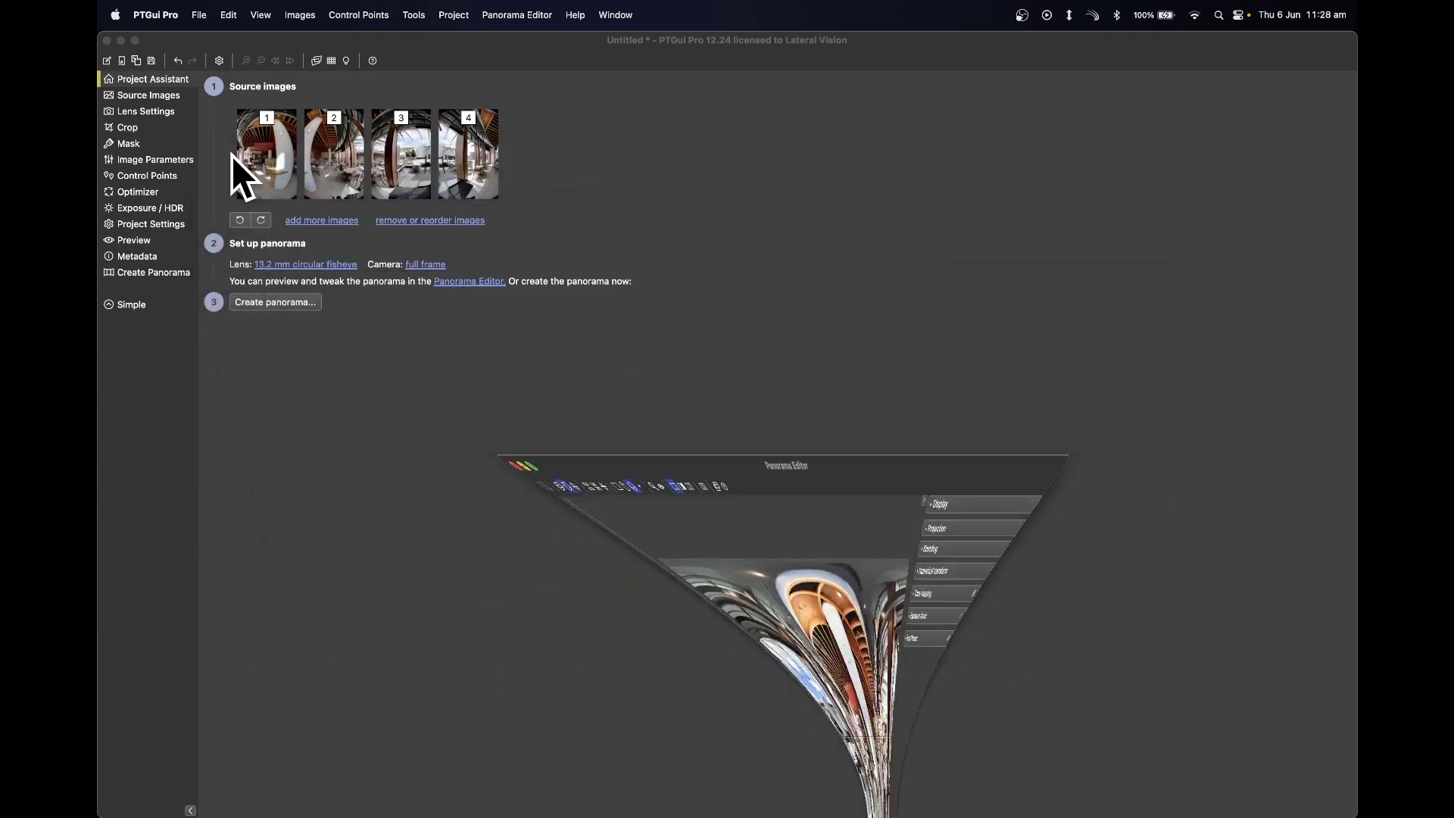
click(170, 164)
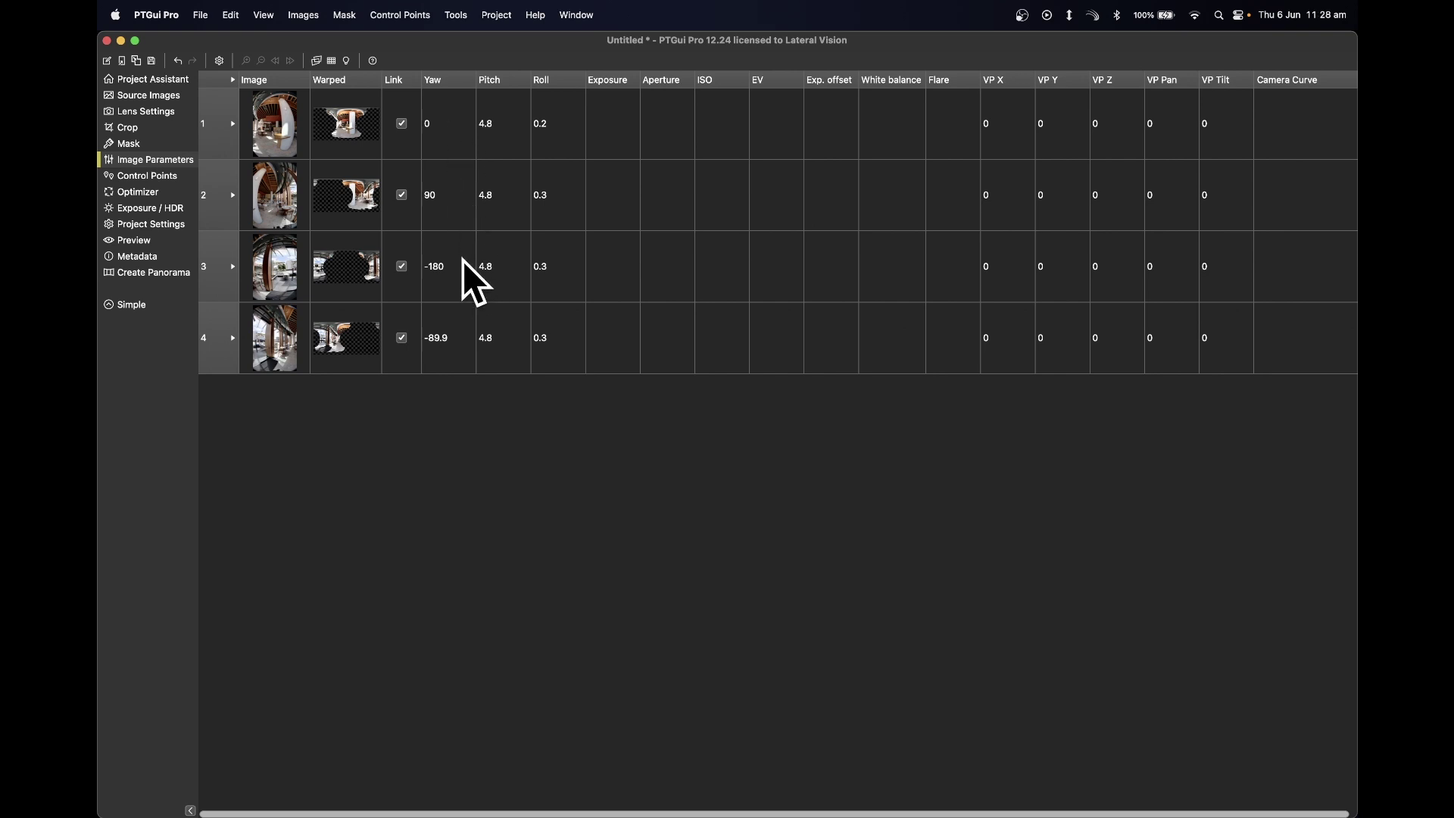
click(457, 336)
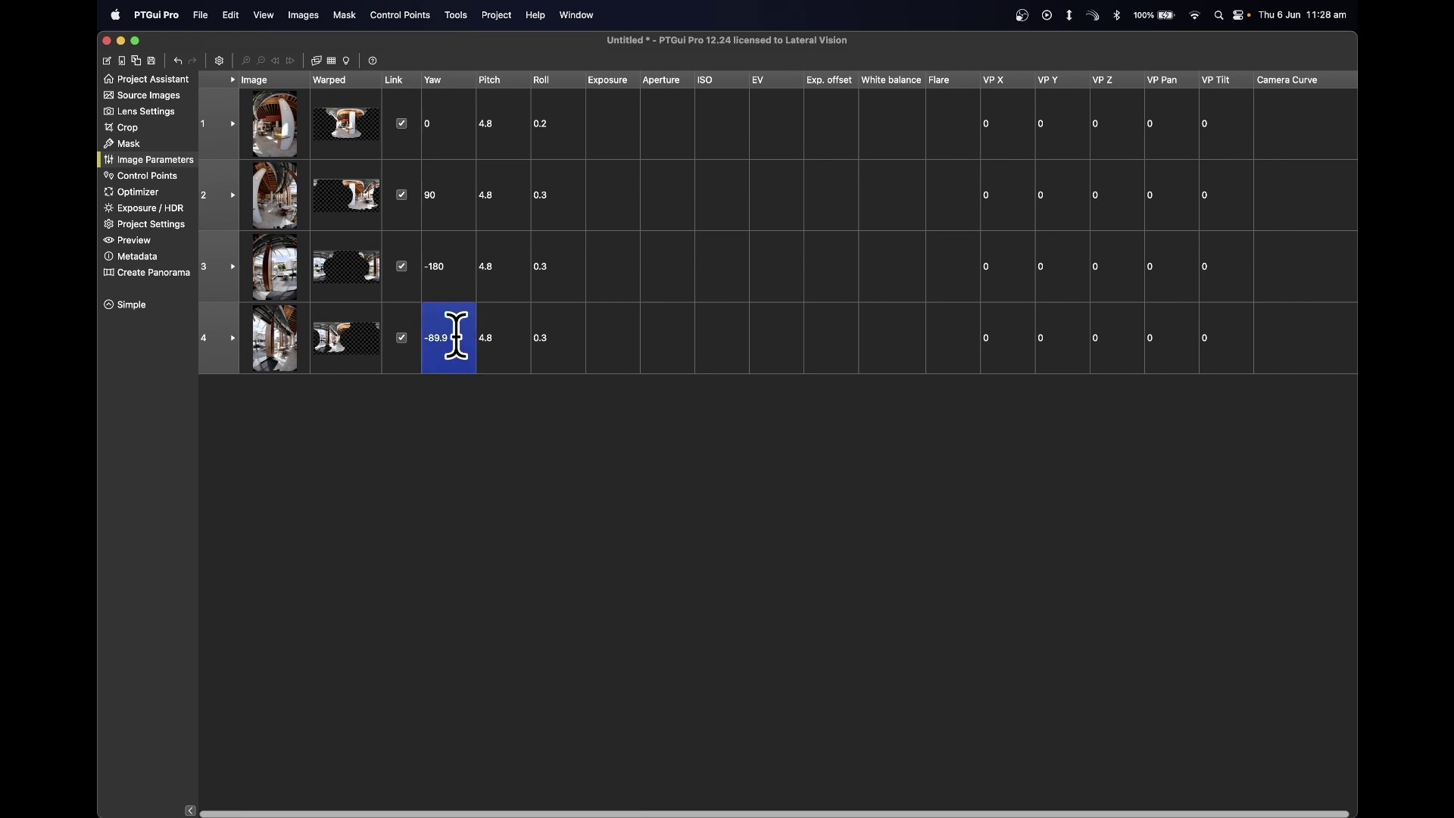
text(-90)
key(Return)
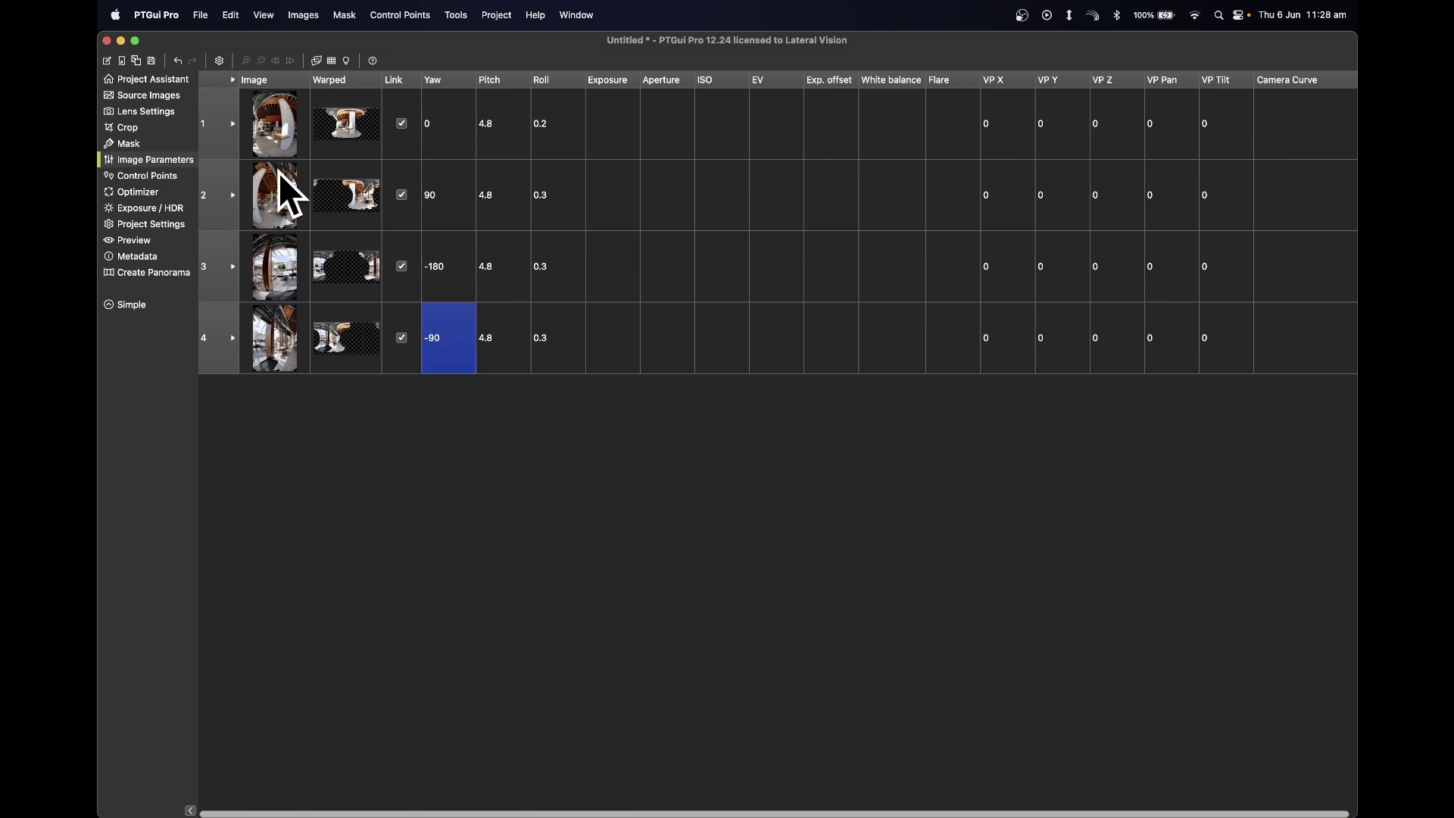
click(170, 80)
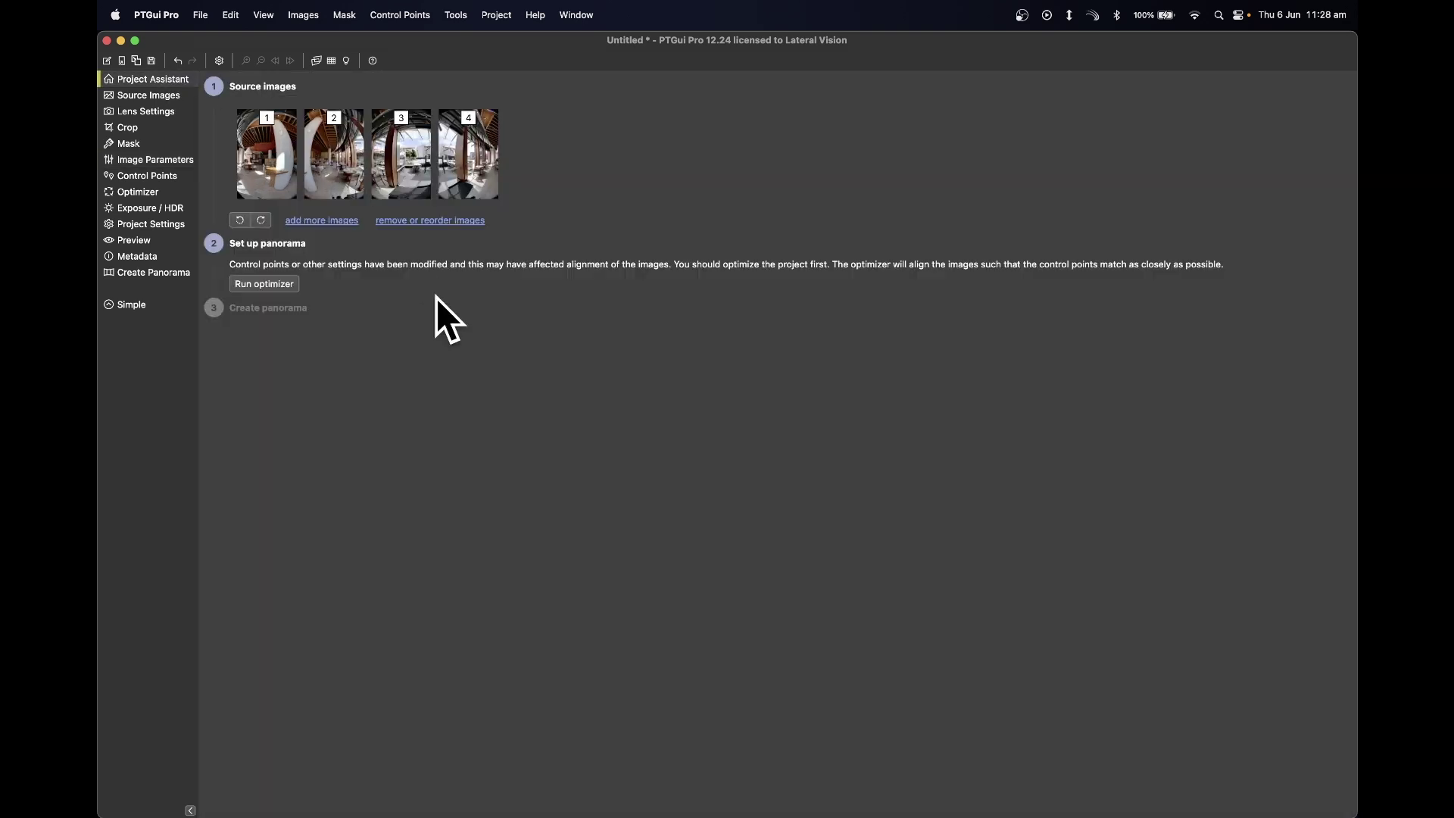
Run the optimizer and accept its good results, with 3.03 average control point distance
click(288, 284)
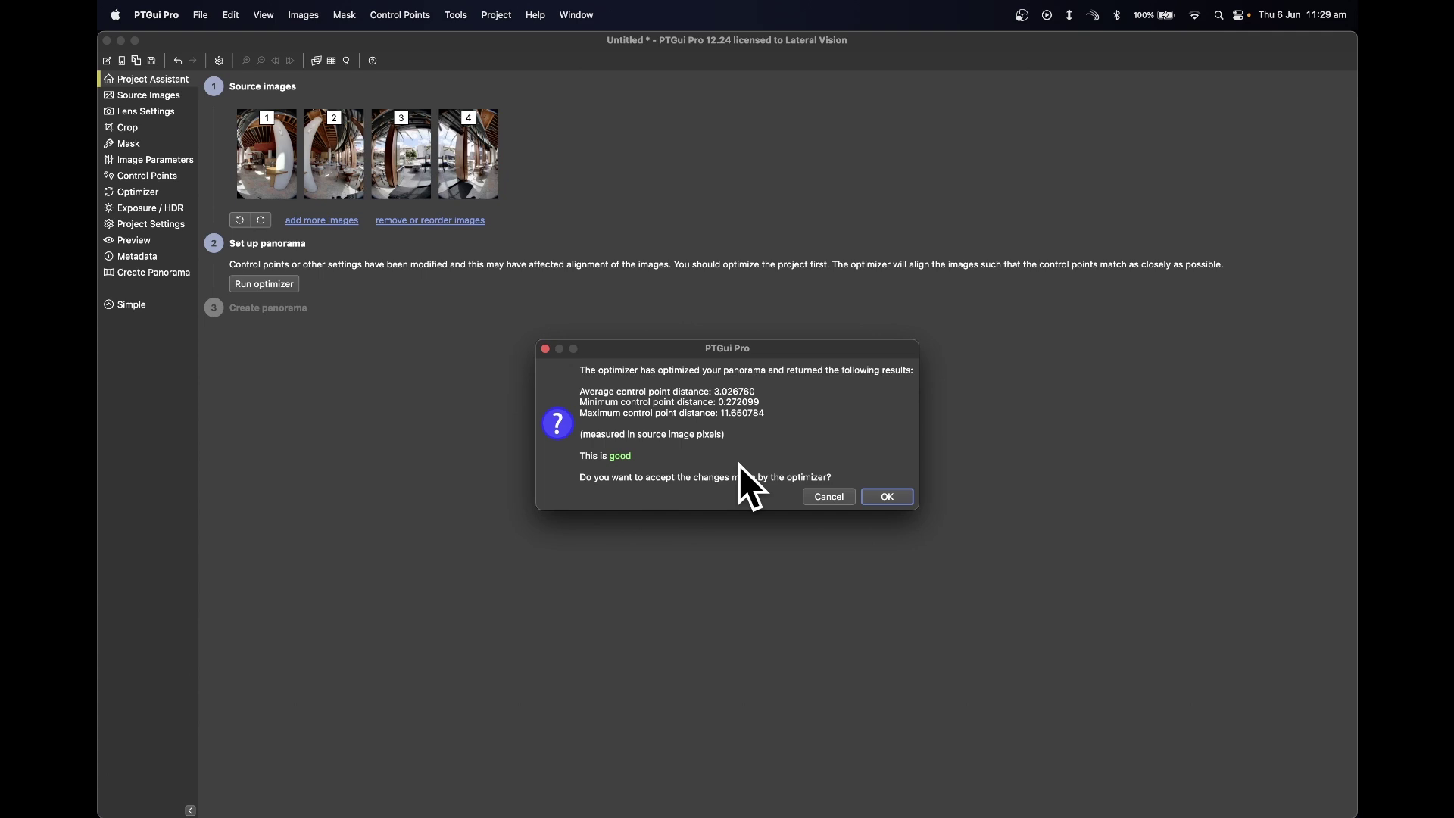
click(890, 498)
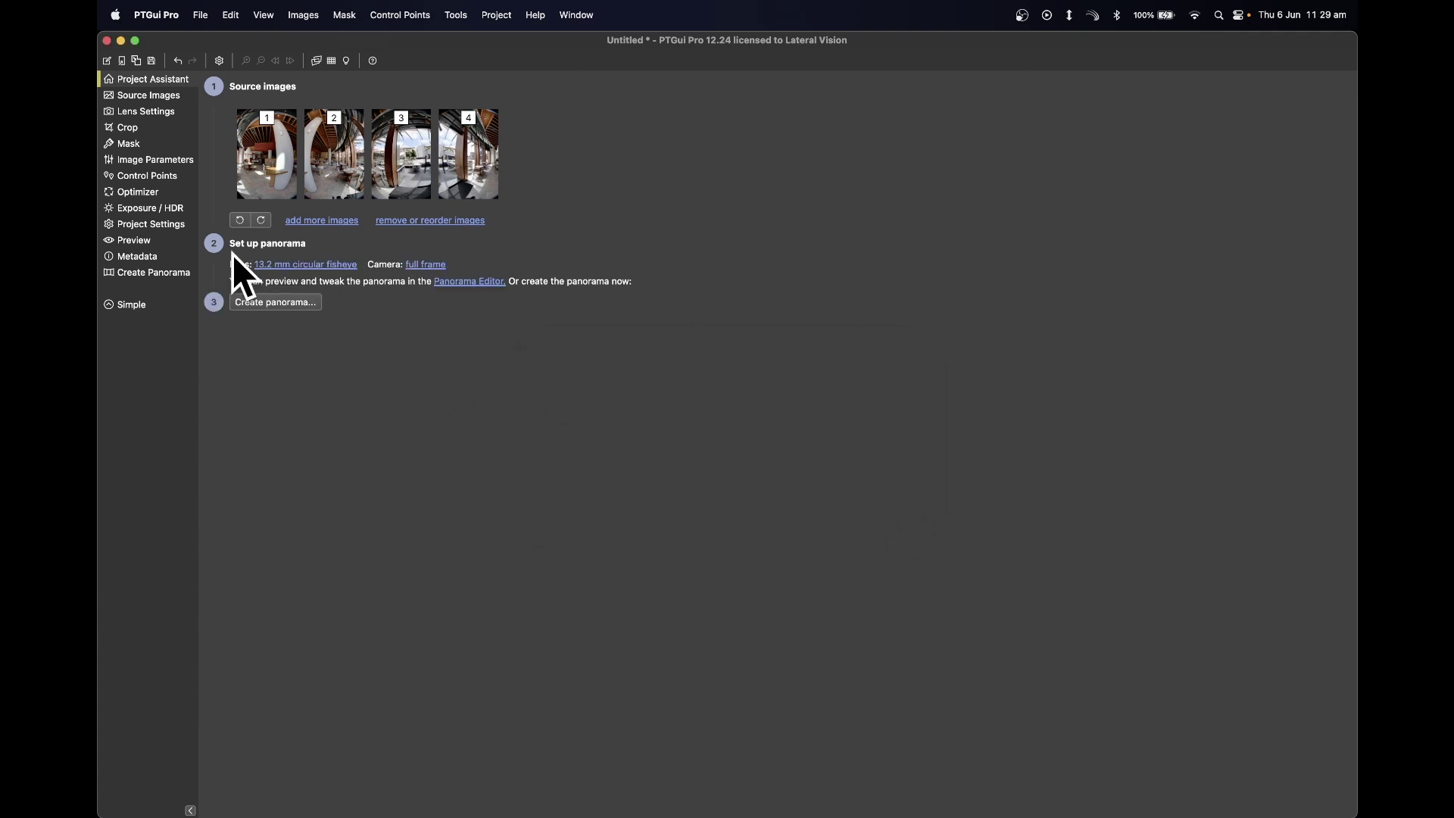
Set the bracket merge method to Exposure Fusion in Exposure / HDR
click(172, 211)
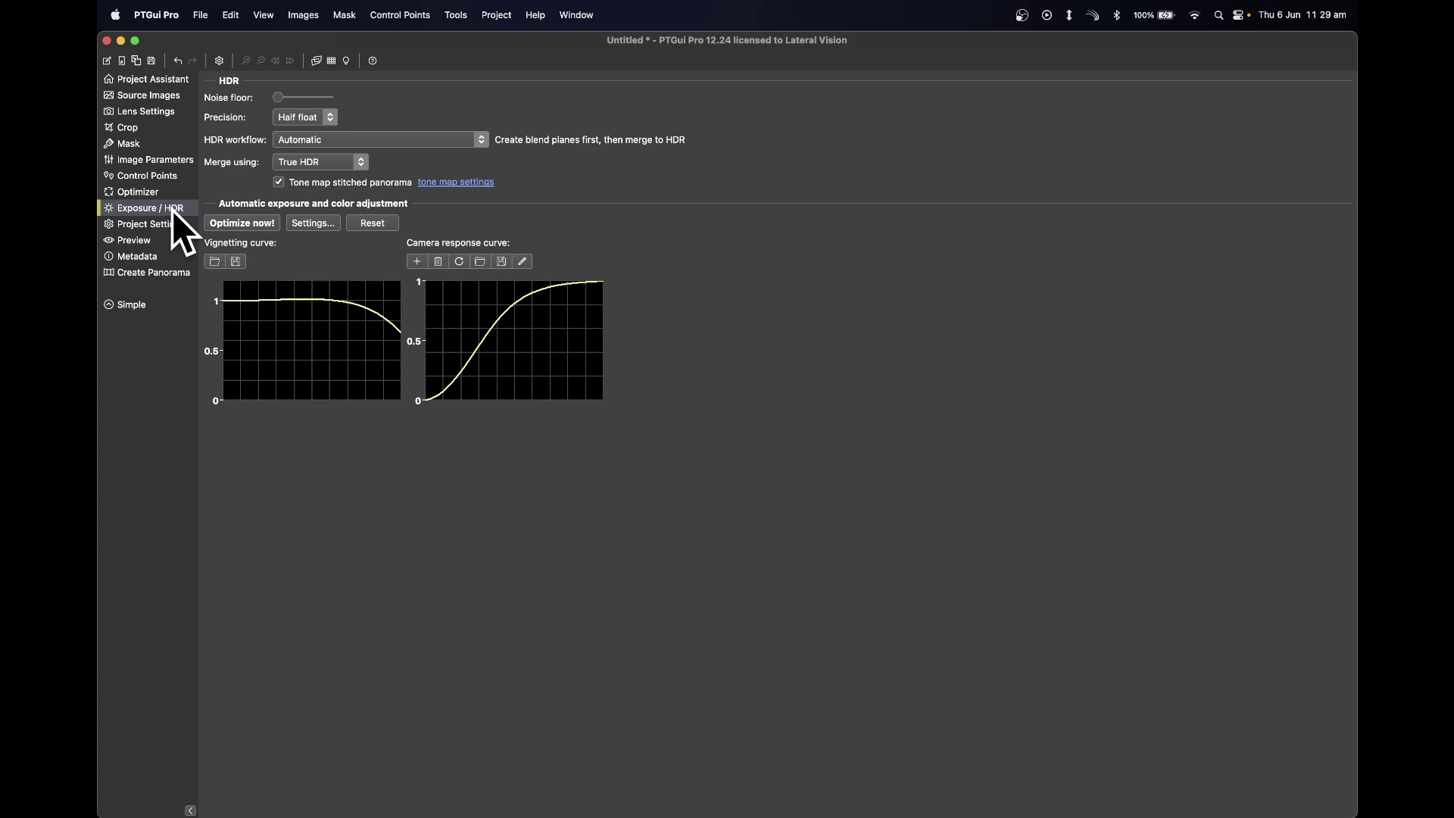
click(322, 162)
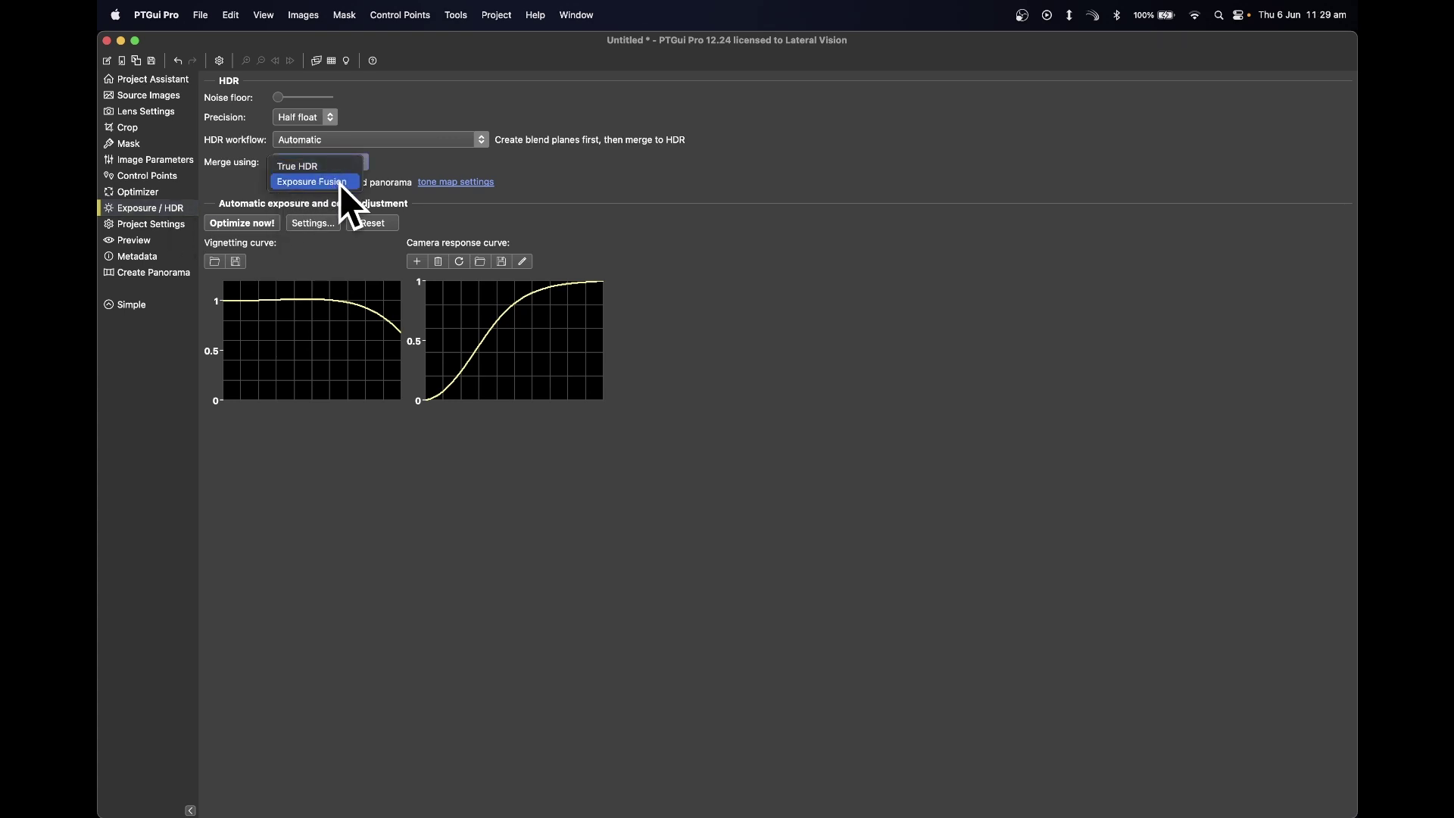
click(339, 182)
Apply exposure fusion with shadows boosted 0.56 EV and lights reduced 2 EV
click(440, 162)
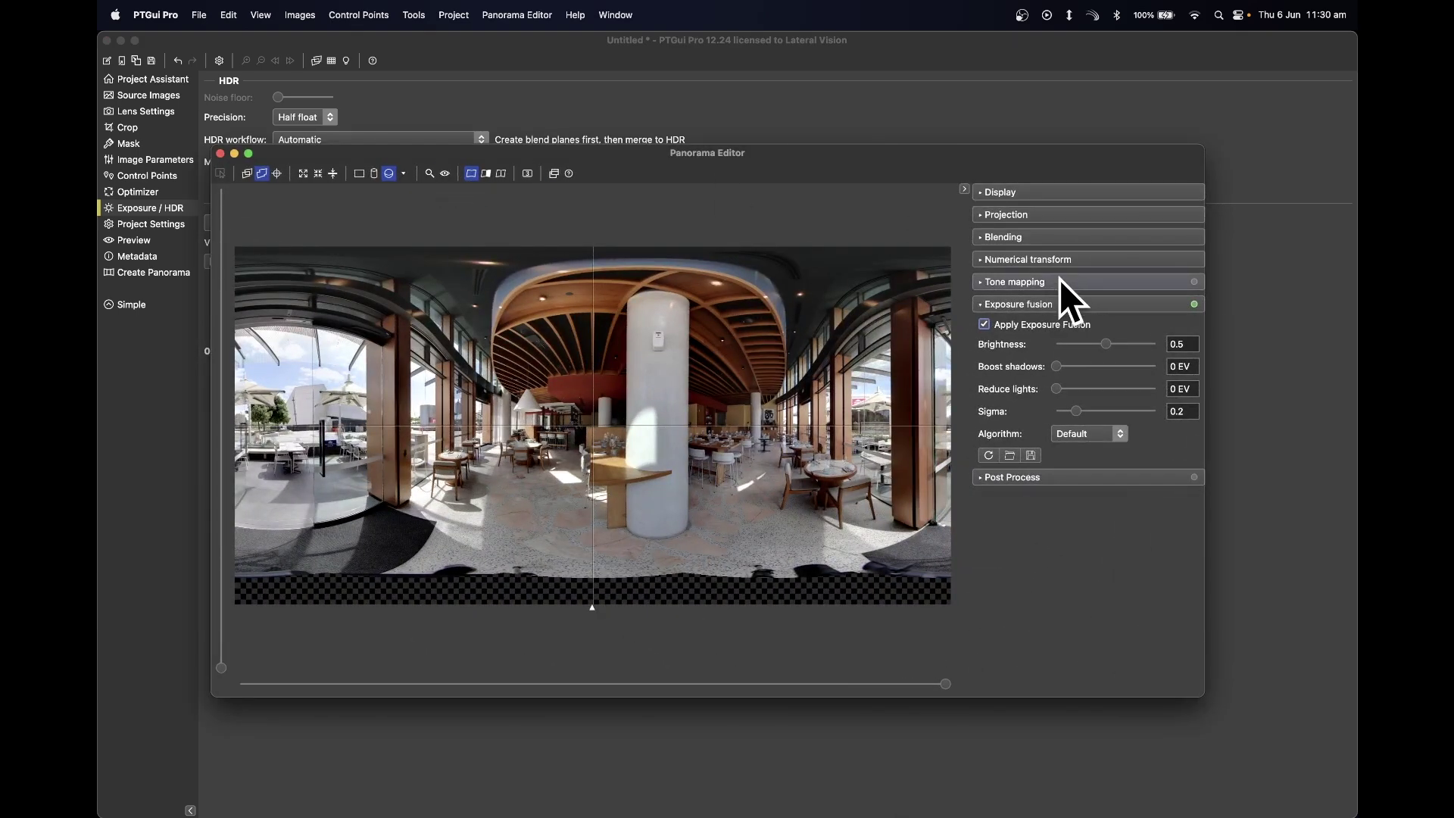
click(984, 306)
click(984, 306)
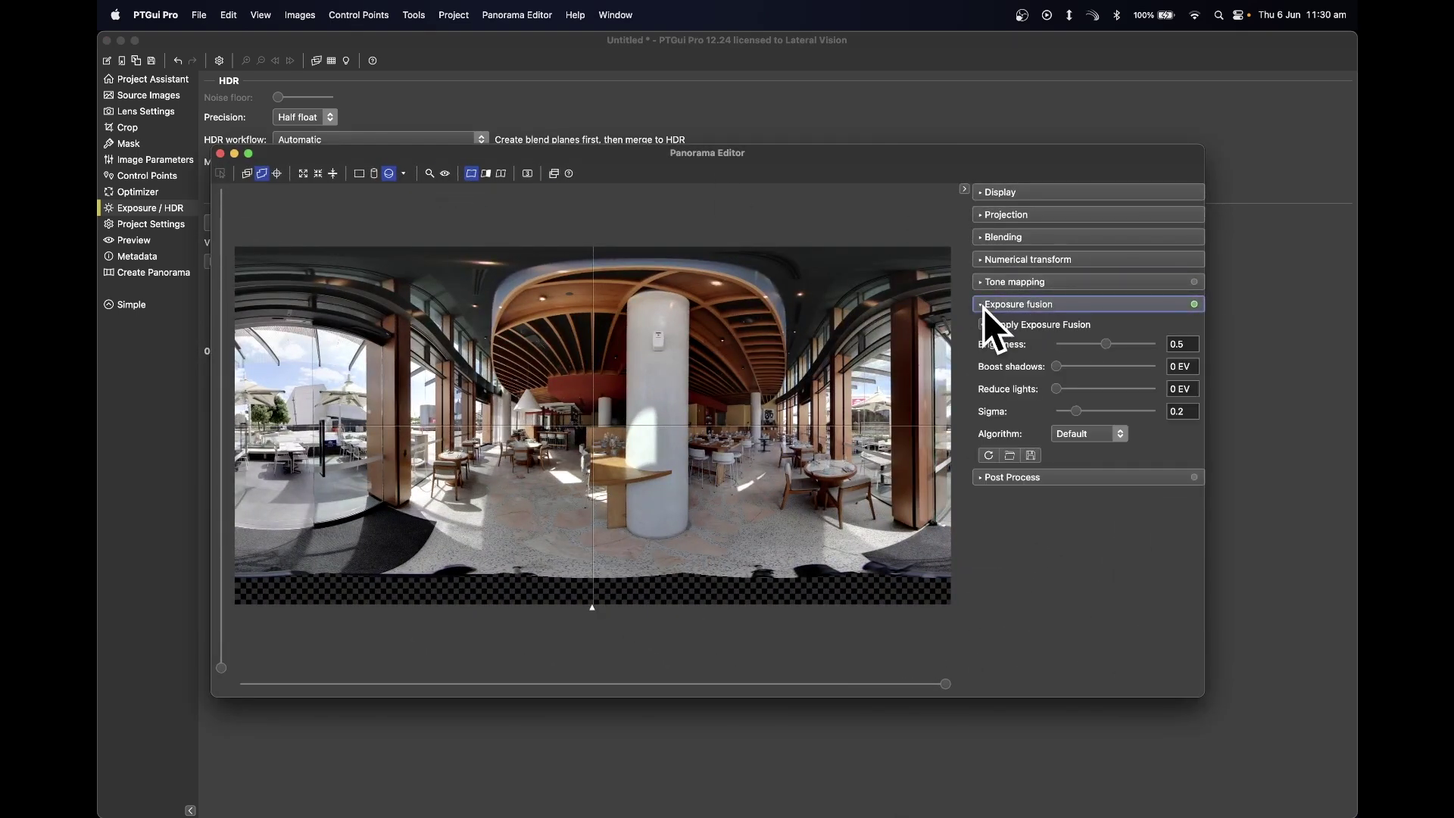
click(1001, 323)
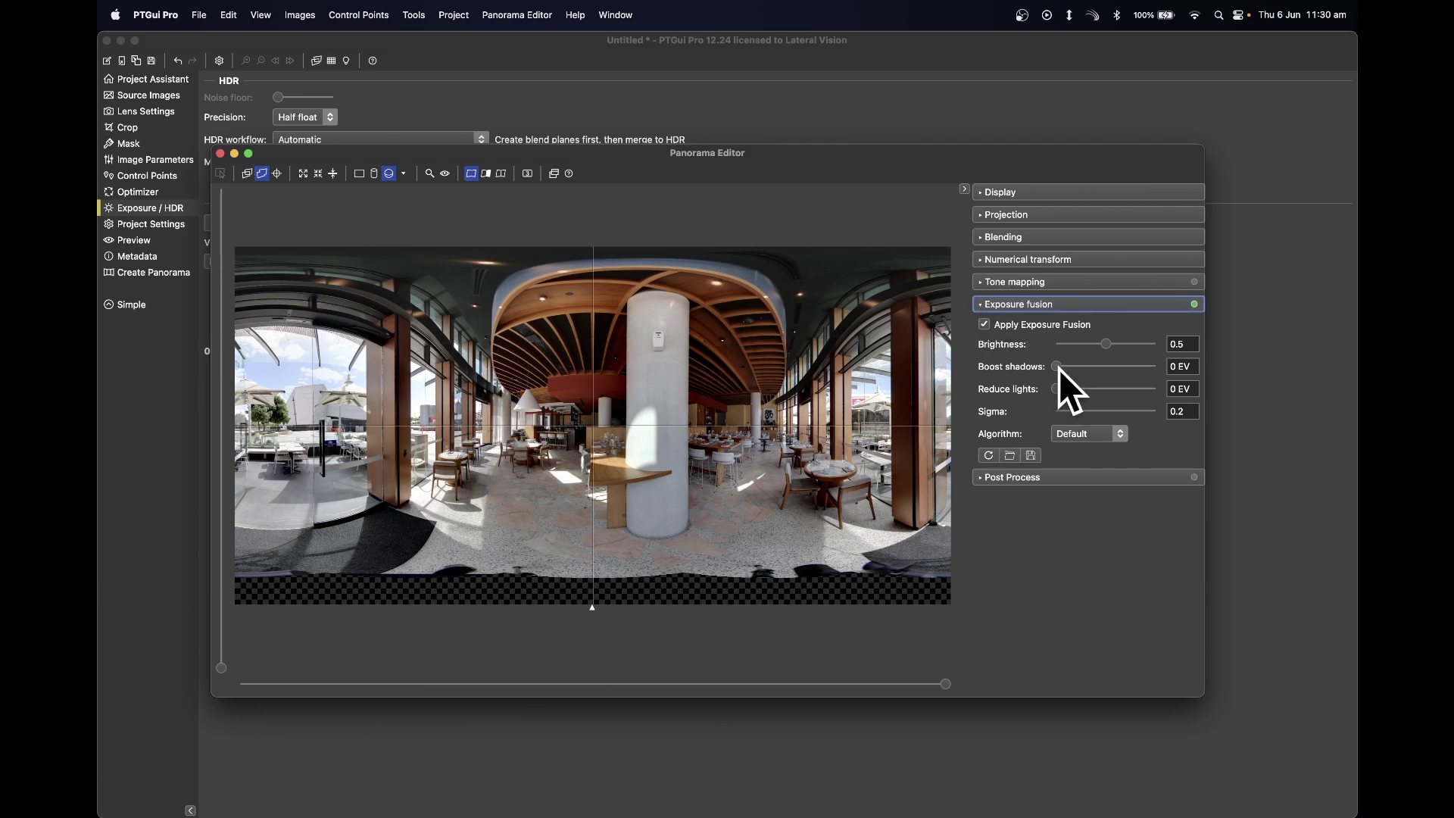
mouse_move(1059, 368)
mouse_down()
mouse_move(1112, 366)
mouse_move(1084, 370)
mouse_up()
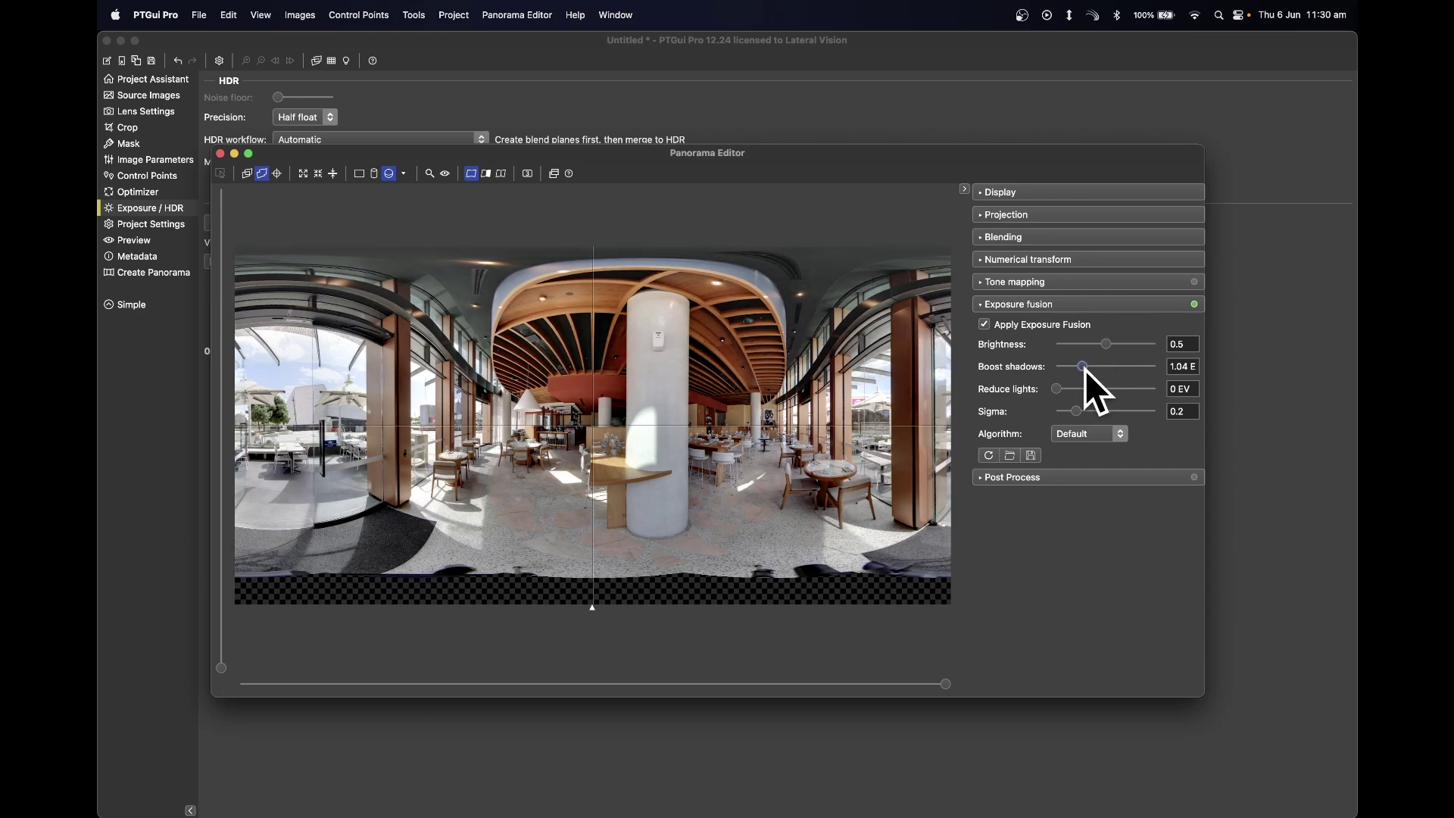
mouse_move(1085, 370)
mouse_down()
mouse_move(1071, 372)
mouse_move(1126, 384)
mouse_move(1107, 388)
mouse_up()
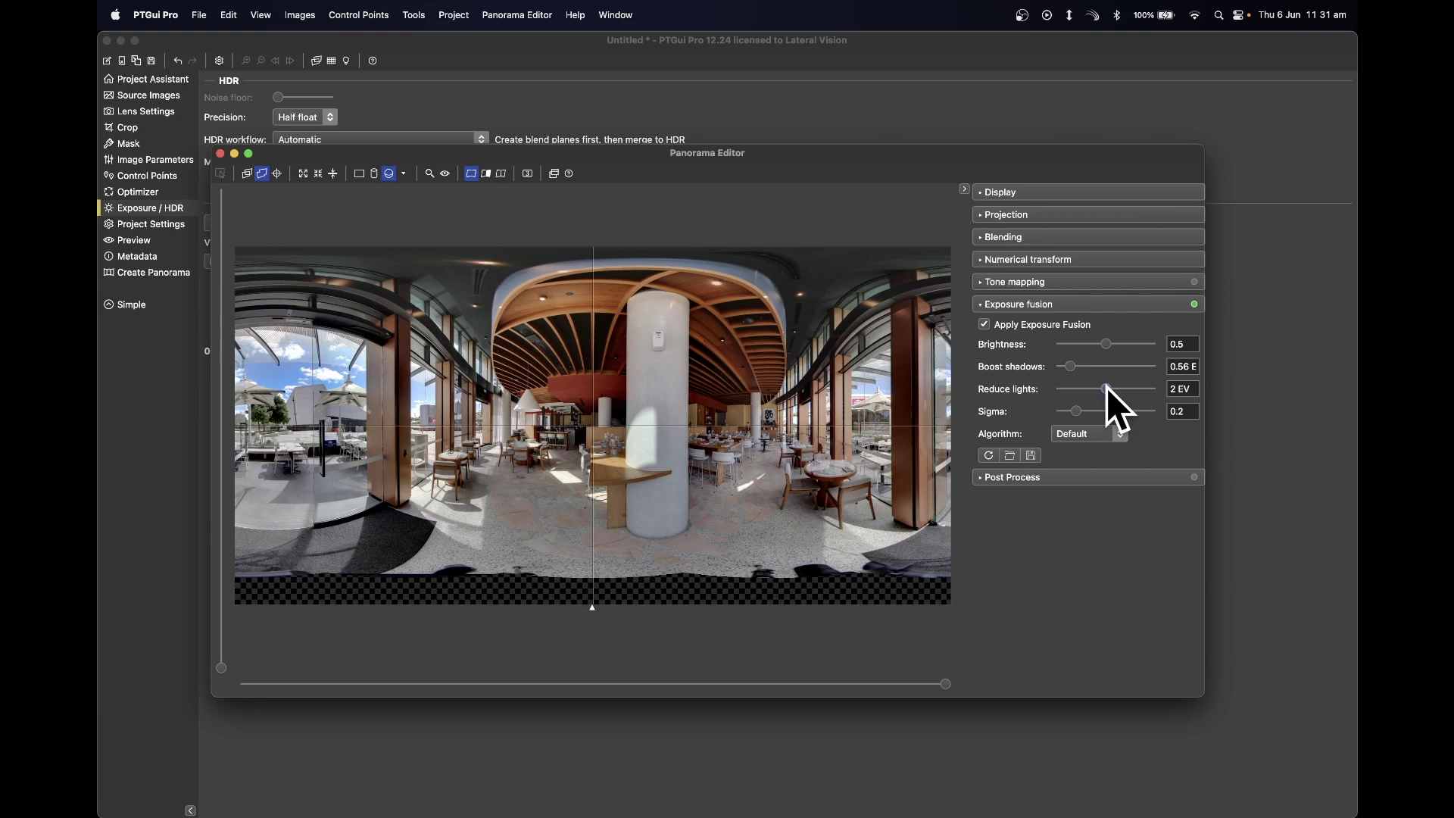
Turn off automatic projection choice and make the Batch Stitcher align images and save the project
click(220, 154)
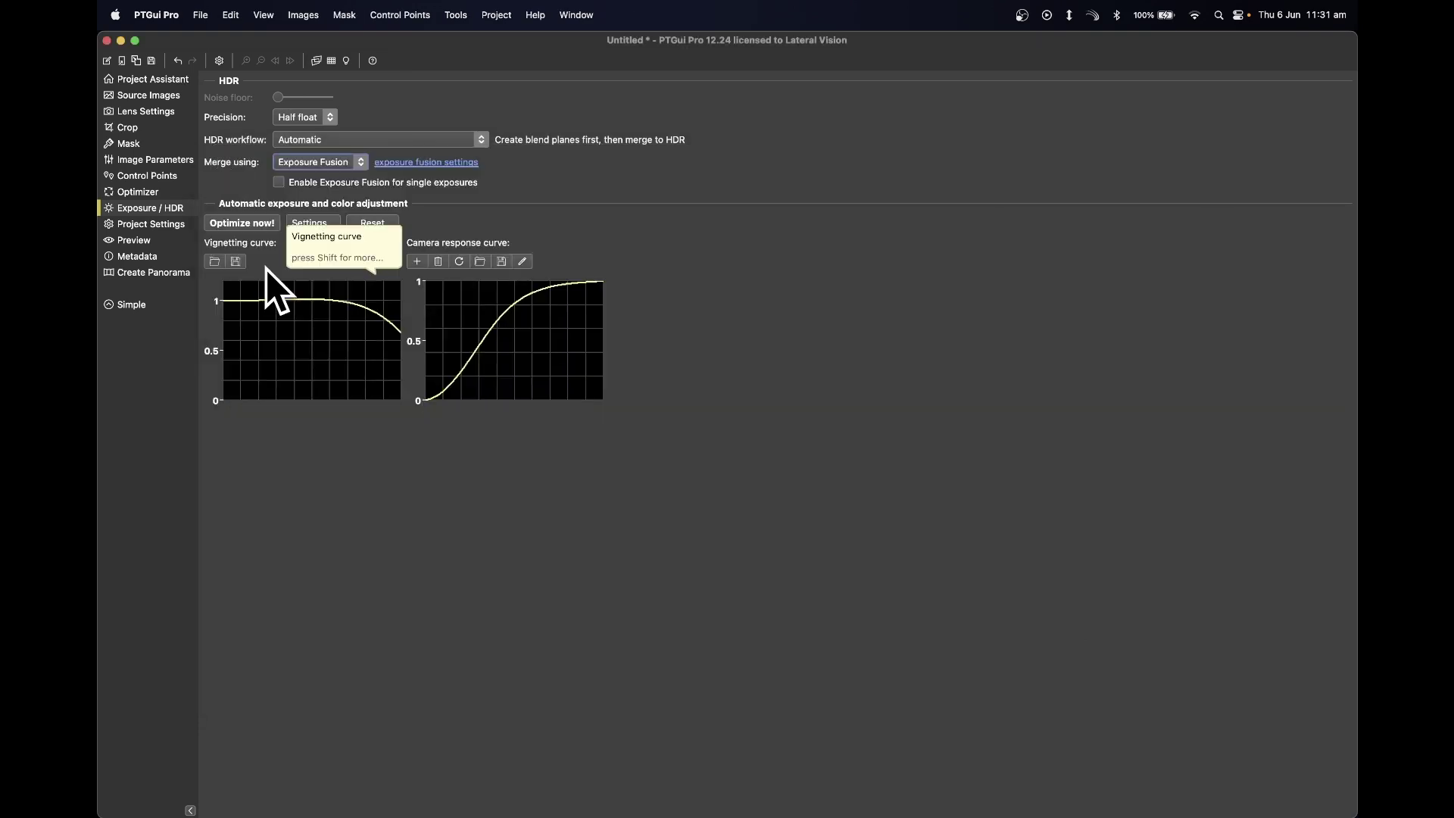
click(166, 225)
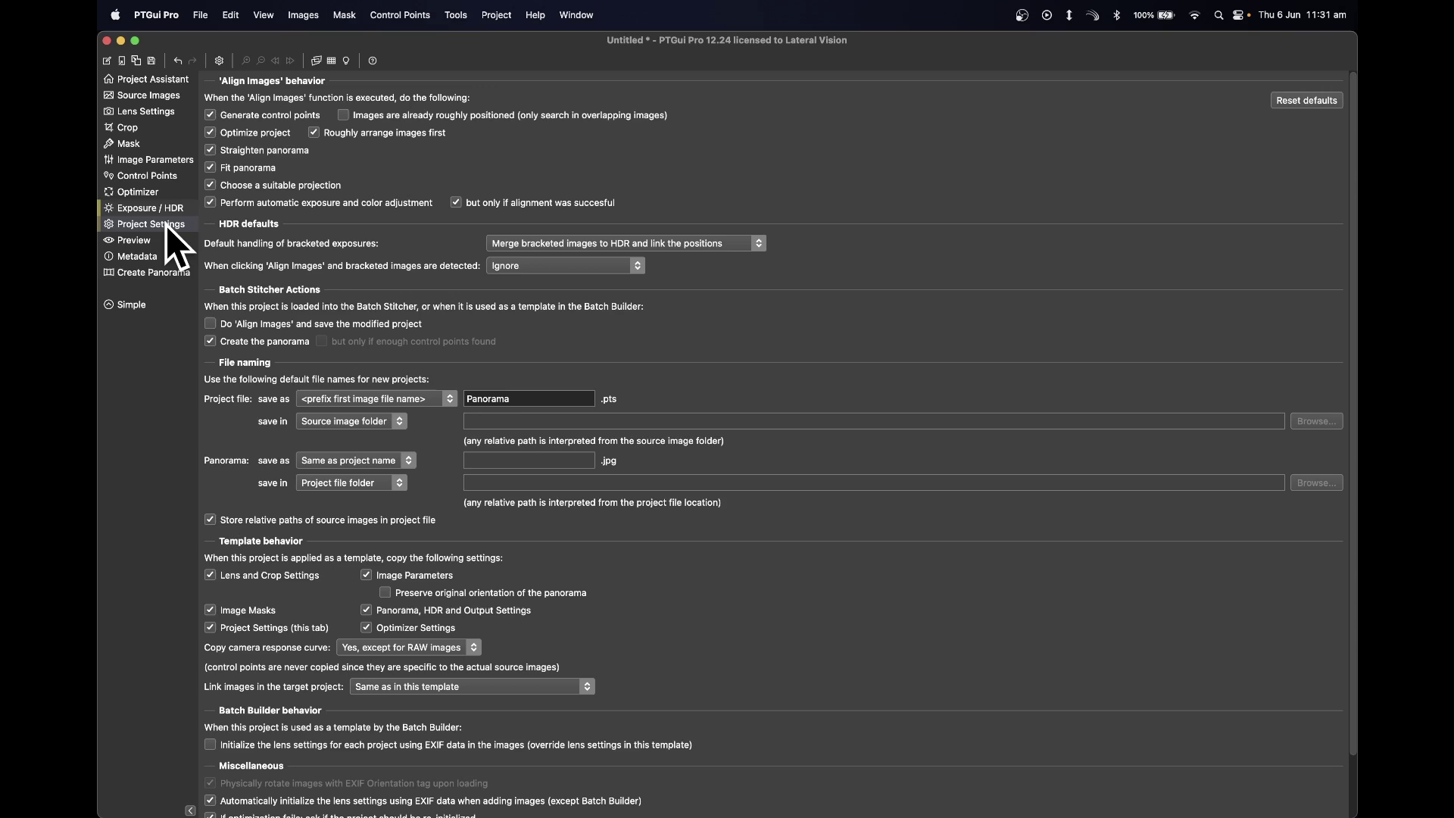
click(294, 185)
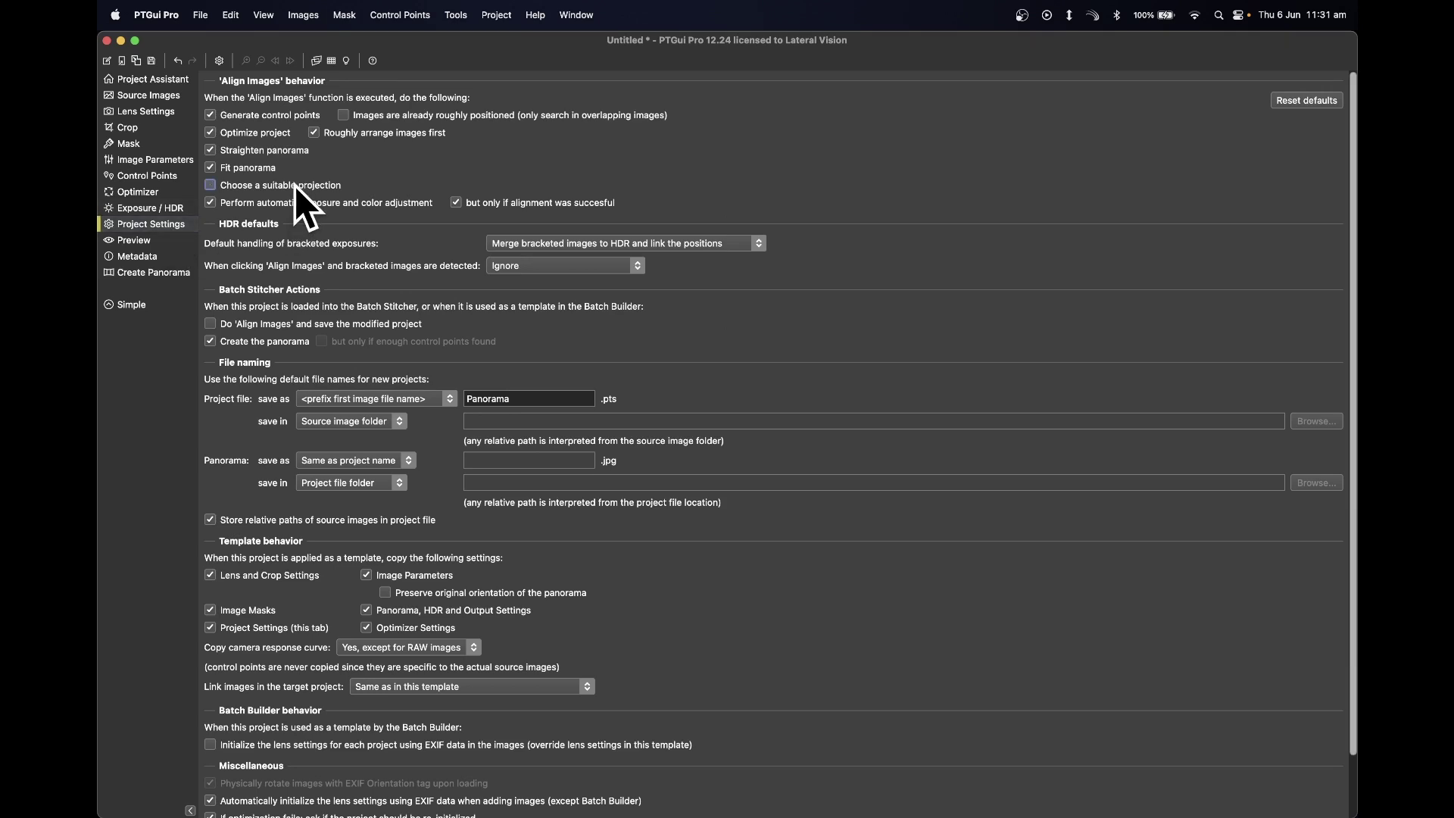
click(275, 326)
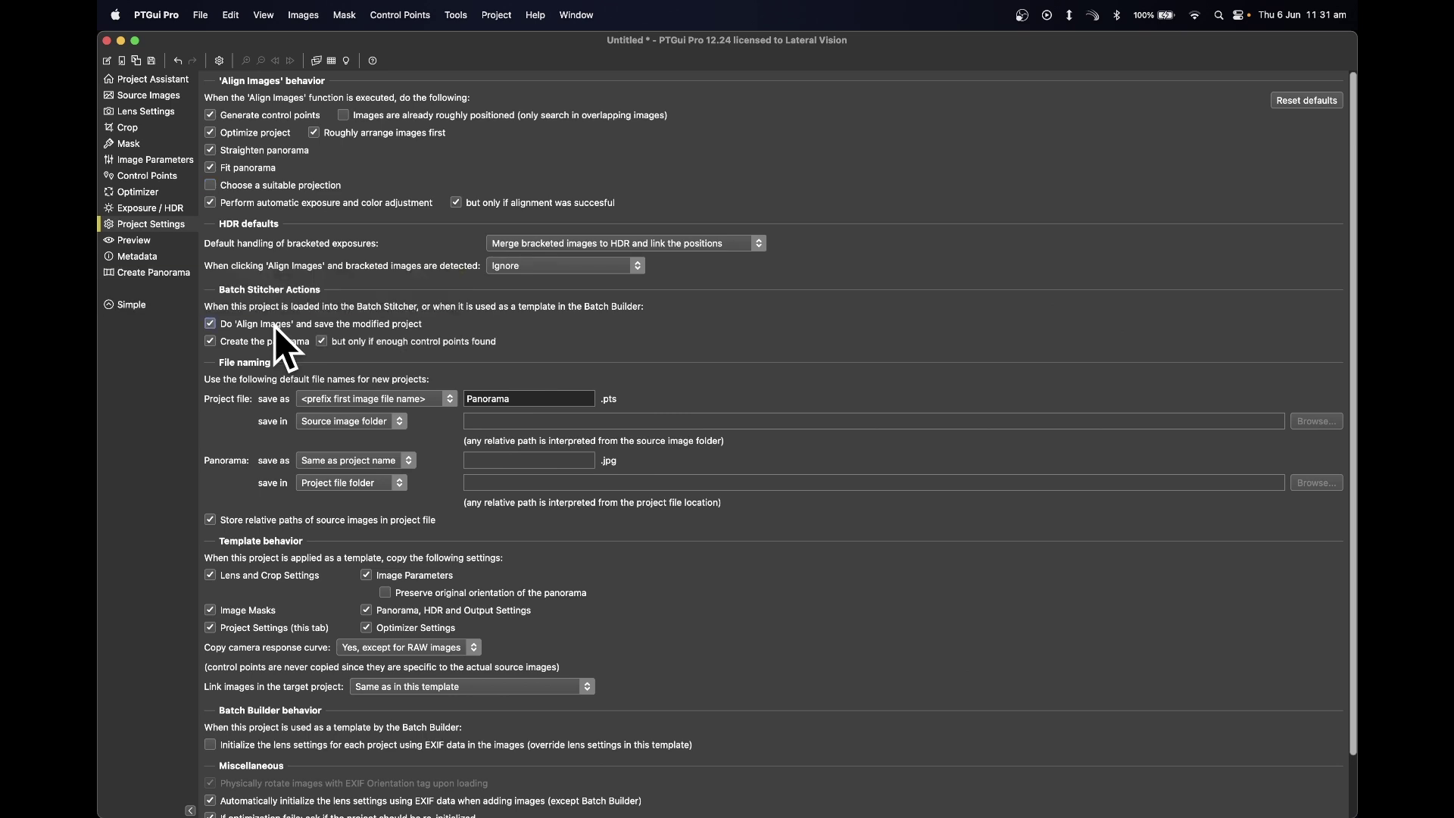
Set the panorama output width to 10000 pixels, giving 10000 × 5000
click(172, 274)
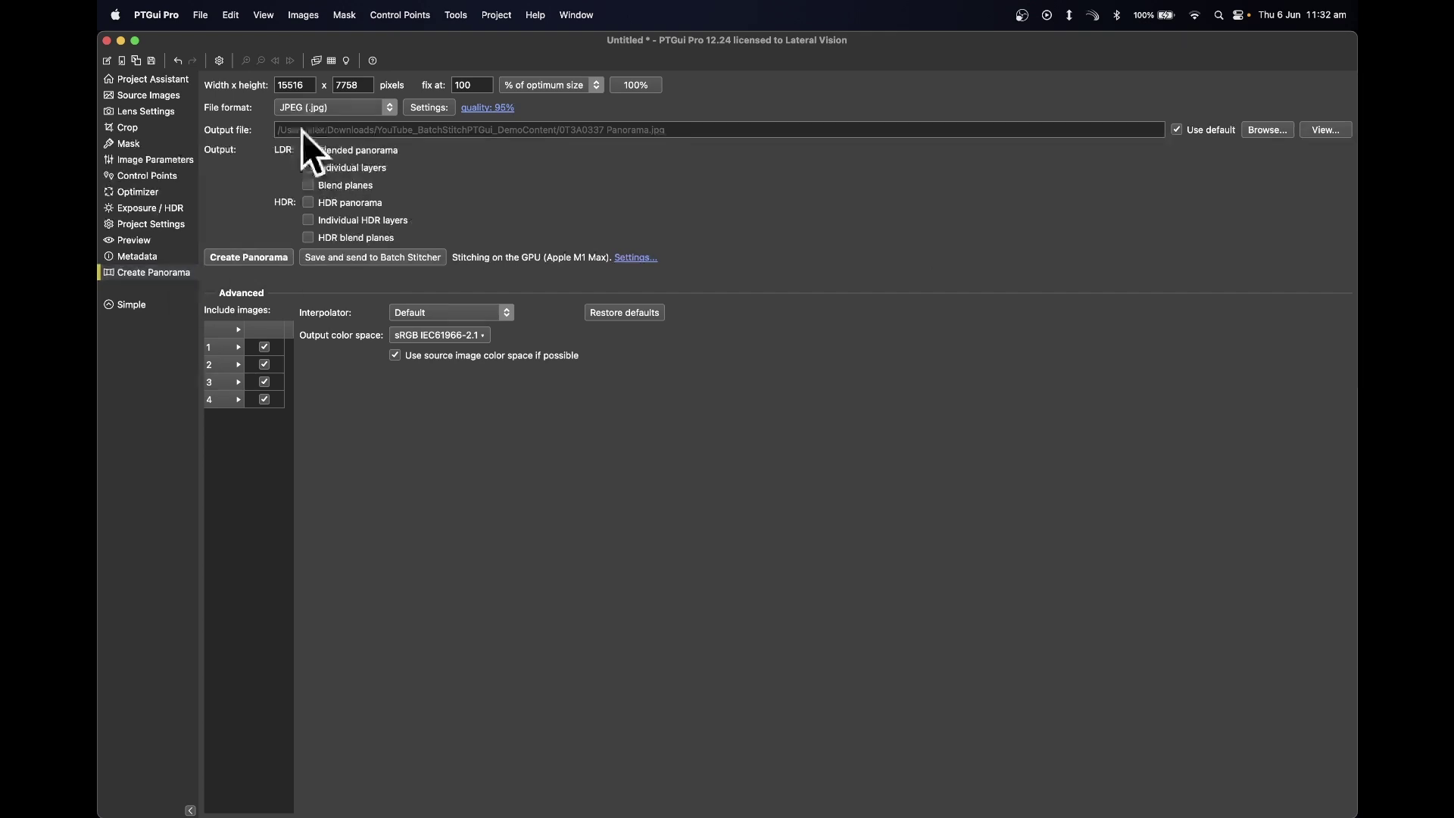
double_click(296, 86)
text(10000)
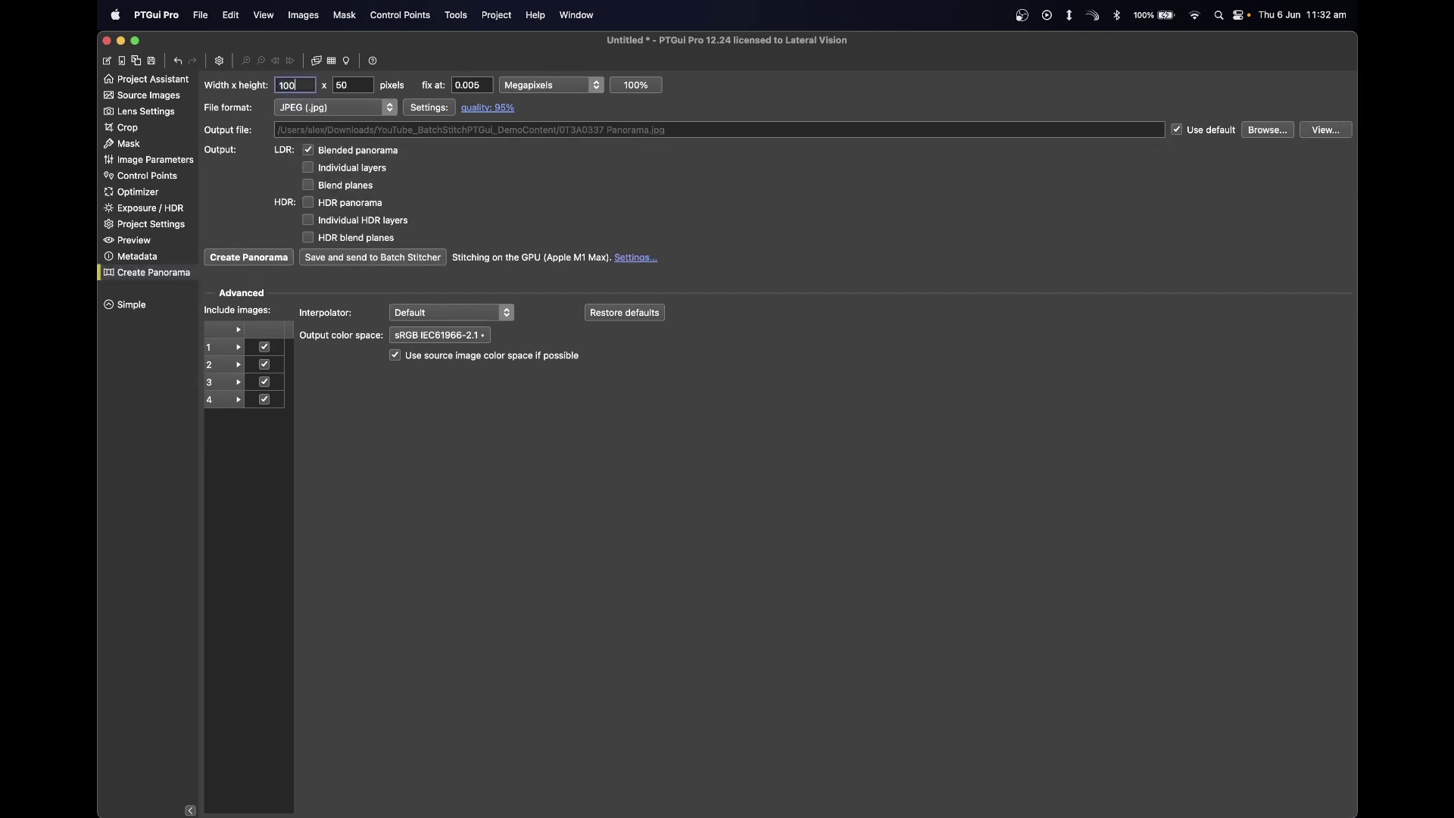
key(Tab)
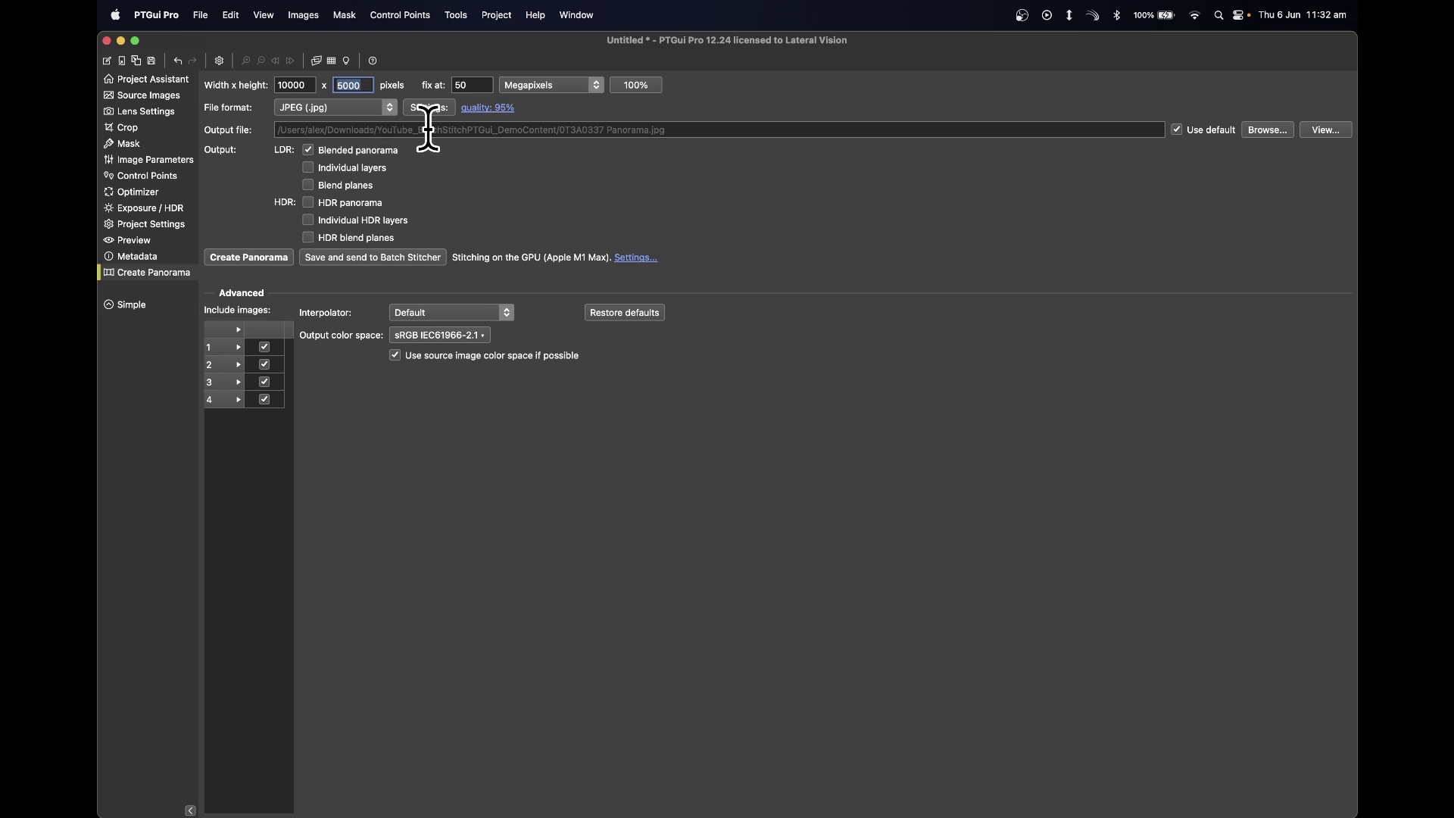
Save the output as 0T3A0337 Panorama.jpg inside a new folder named output
click(1265, 130)
click(548, 547)
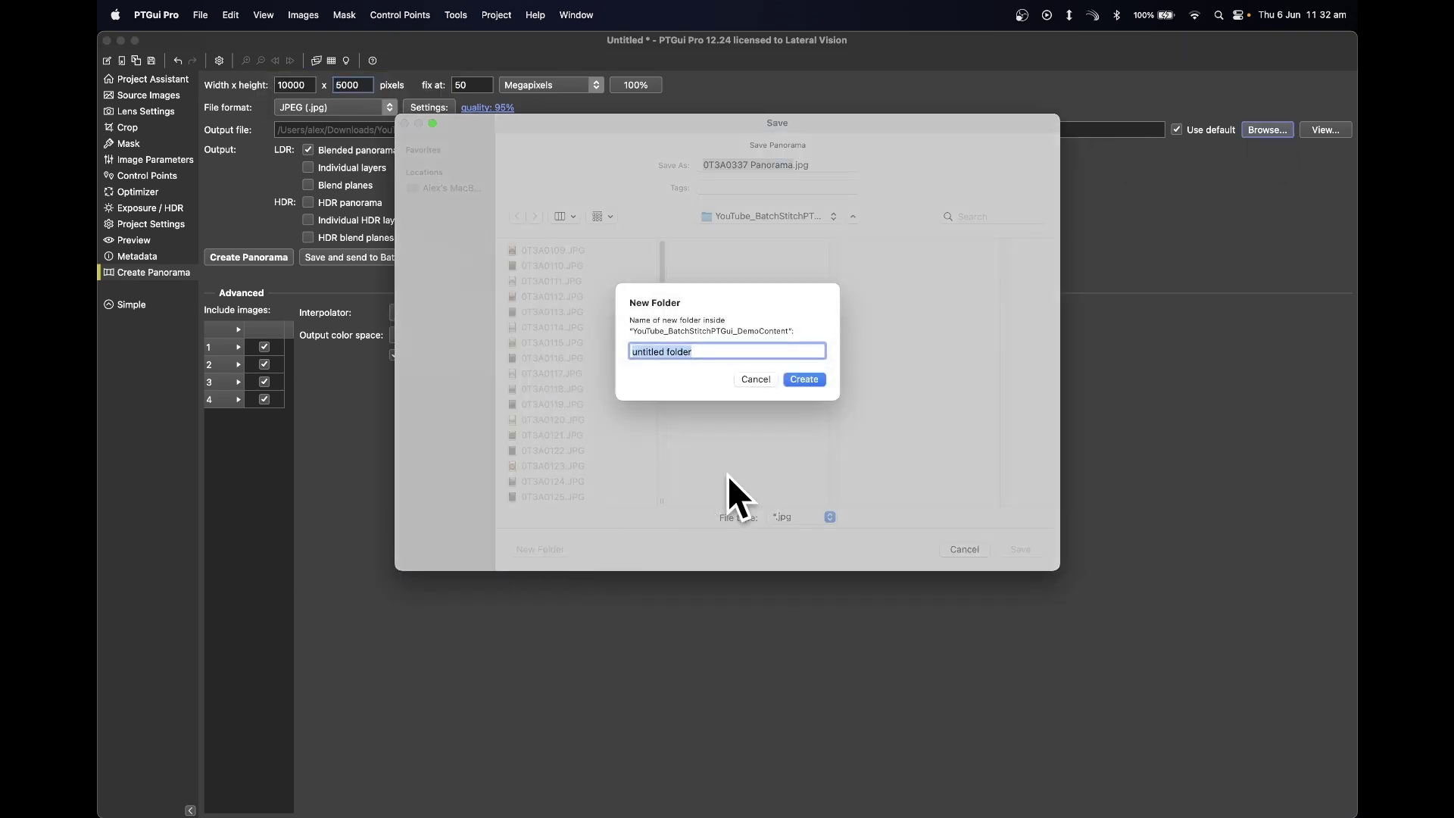
text(output)
key(Return)
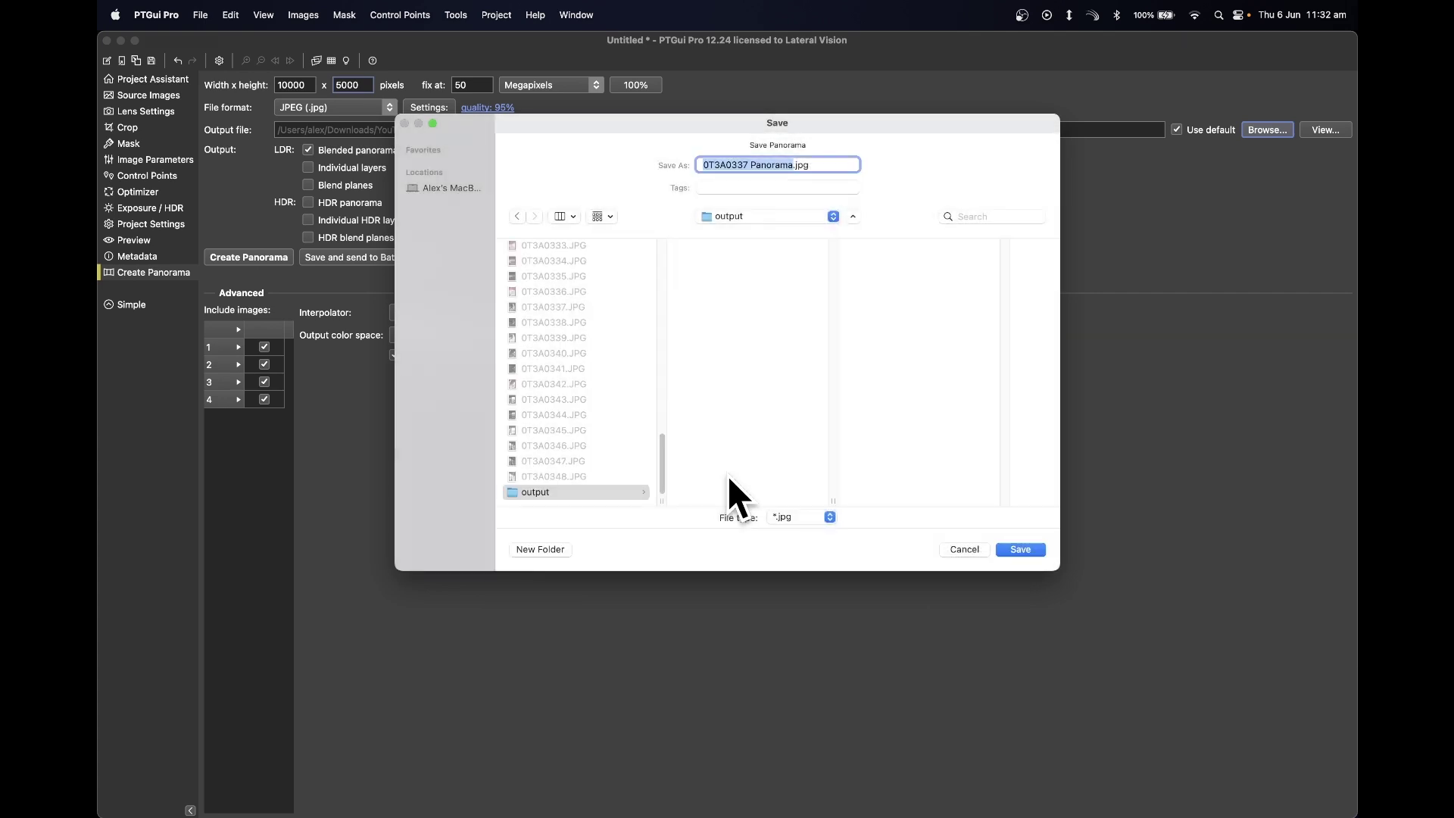
click(1019, 550)
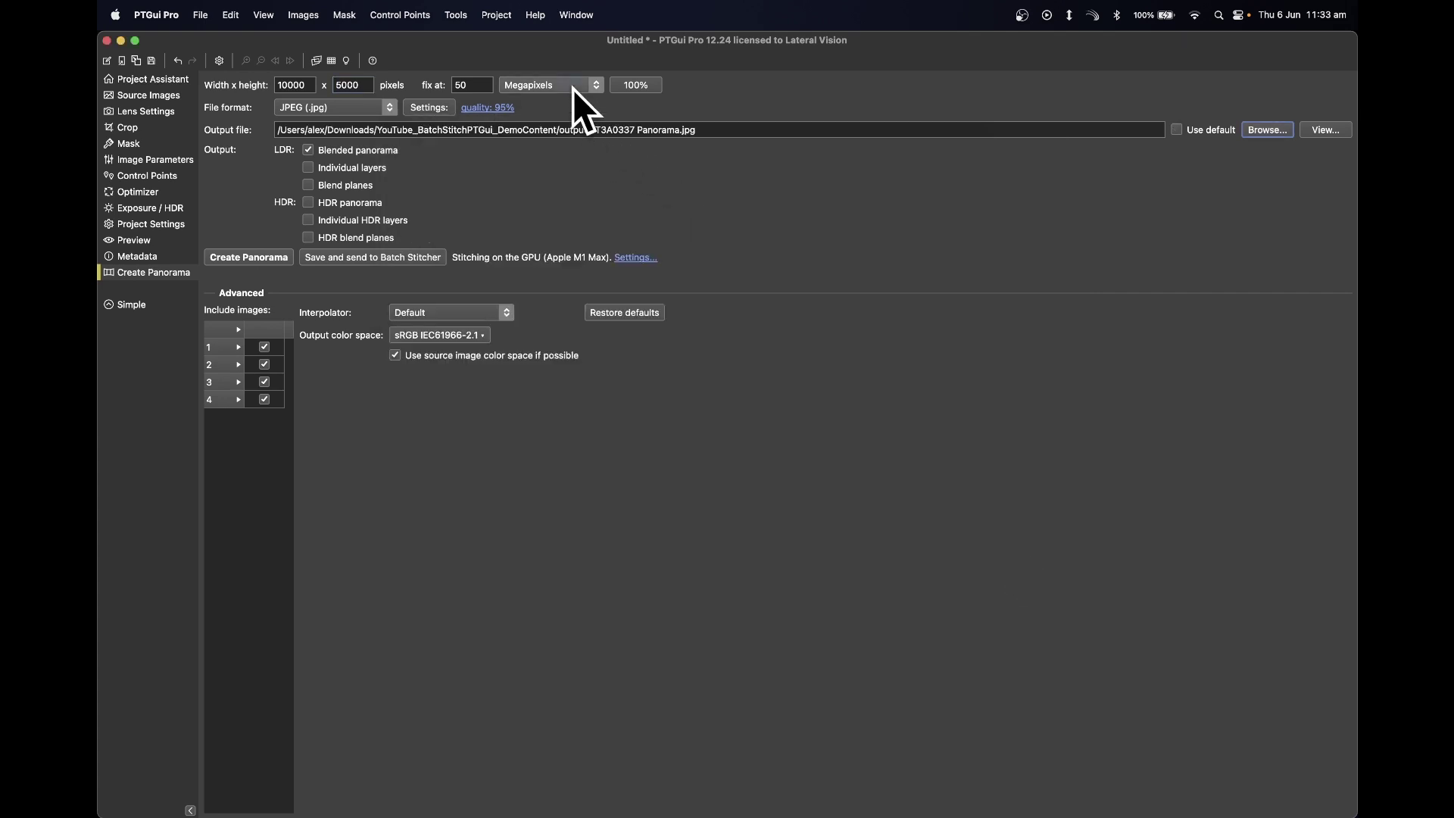
In the Batch Builder, set panorama detection to 'Multiple panoramas per folder'
click(456, 16)
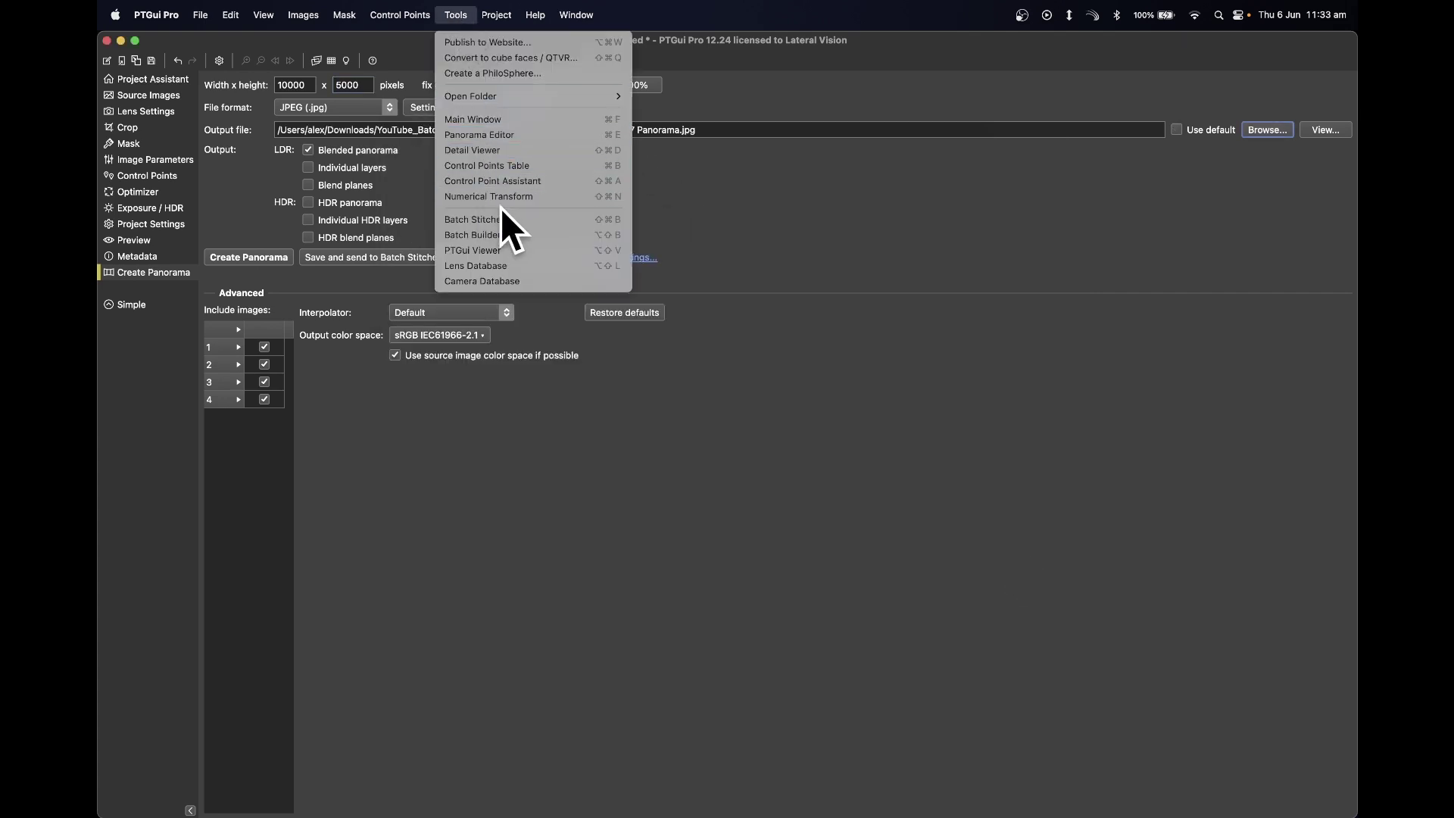
click(498, 234)
click(375, 110)
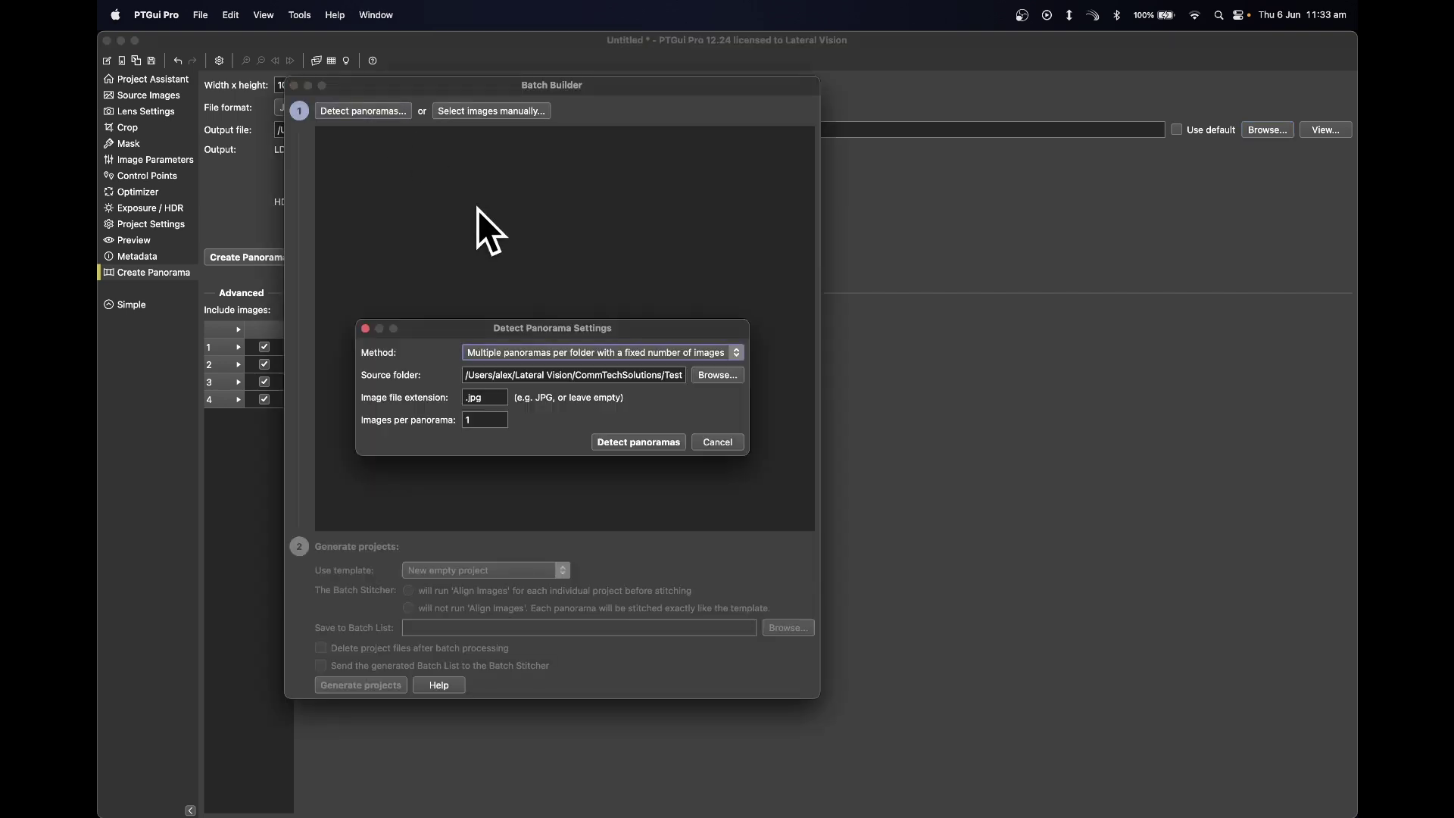
click(589, 352)
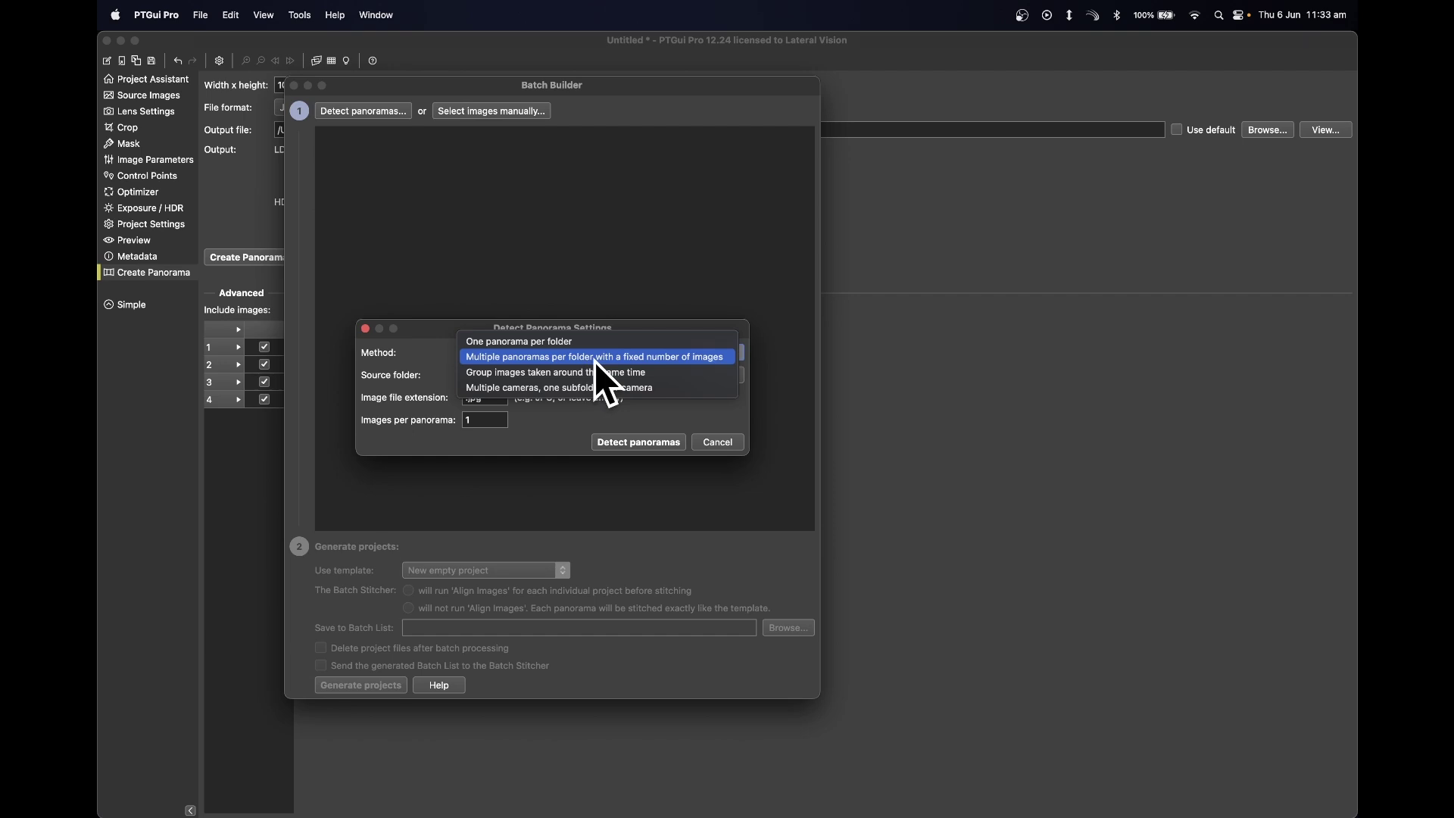
click(594, 357)
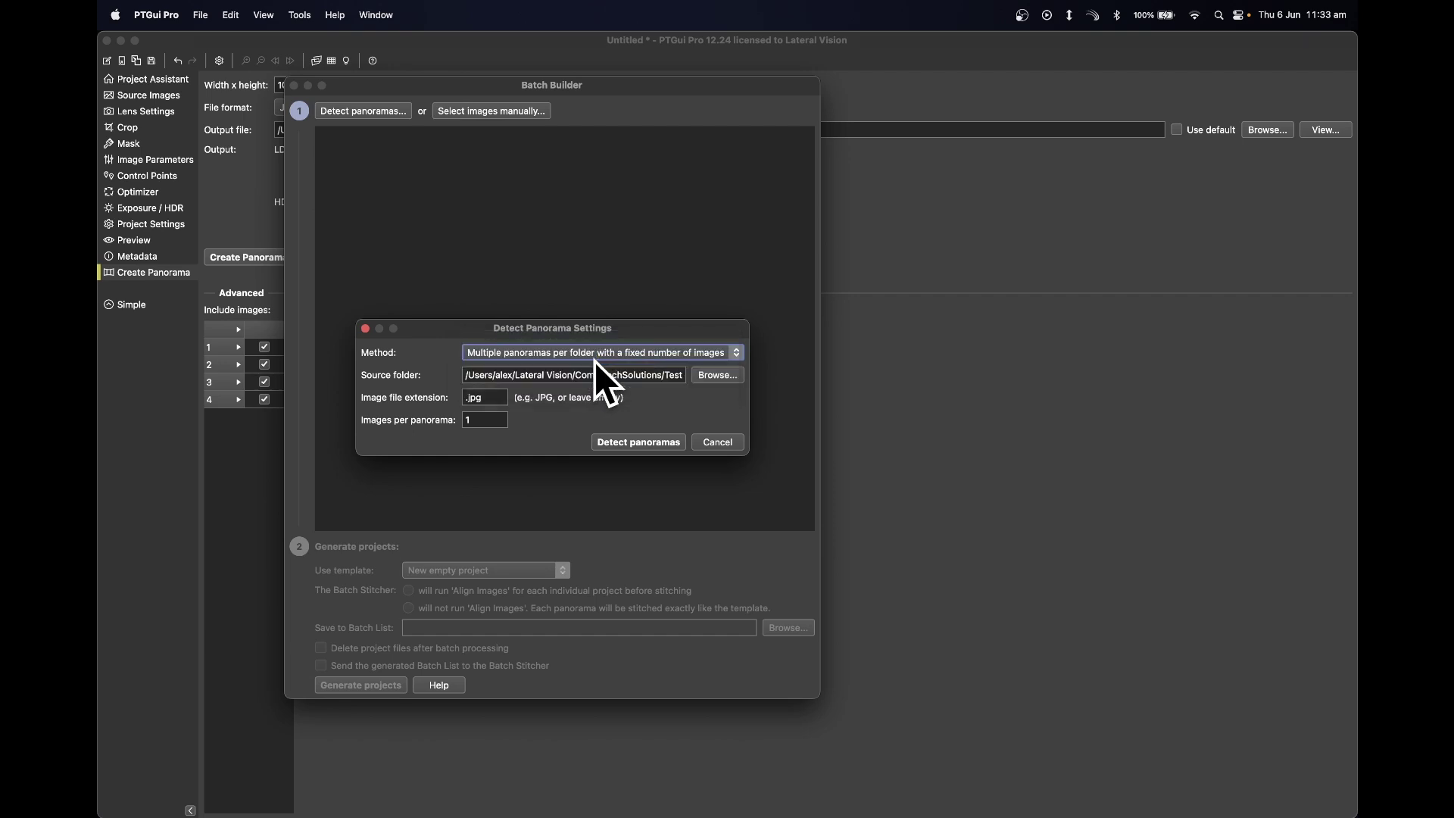
Choose the demo content folder as the source and set 12 images per panorama
click(717, 375)
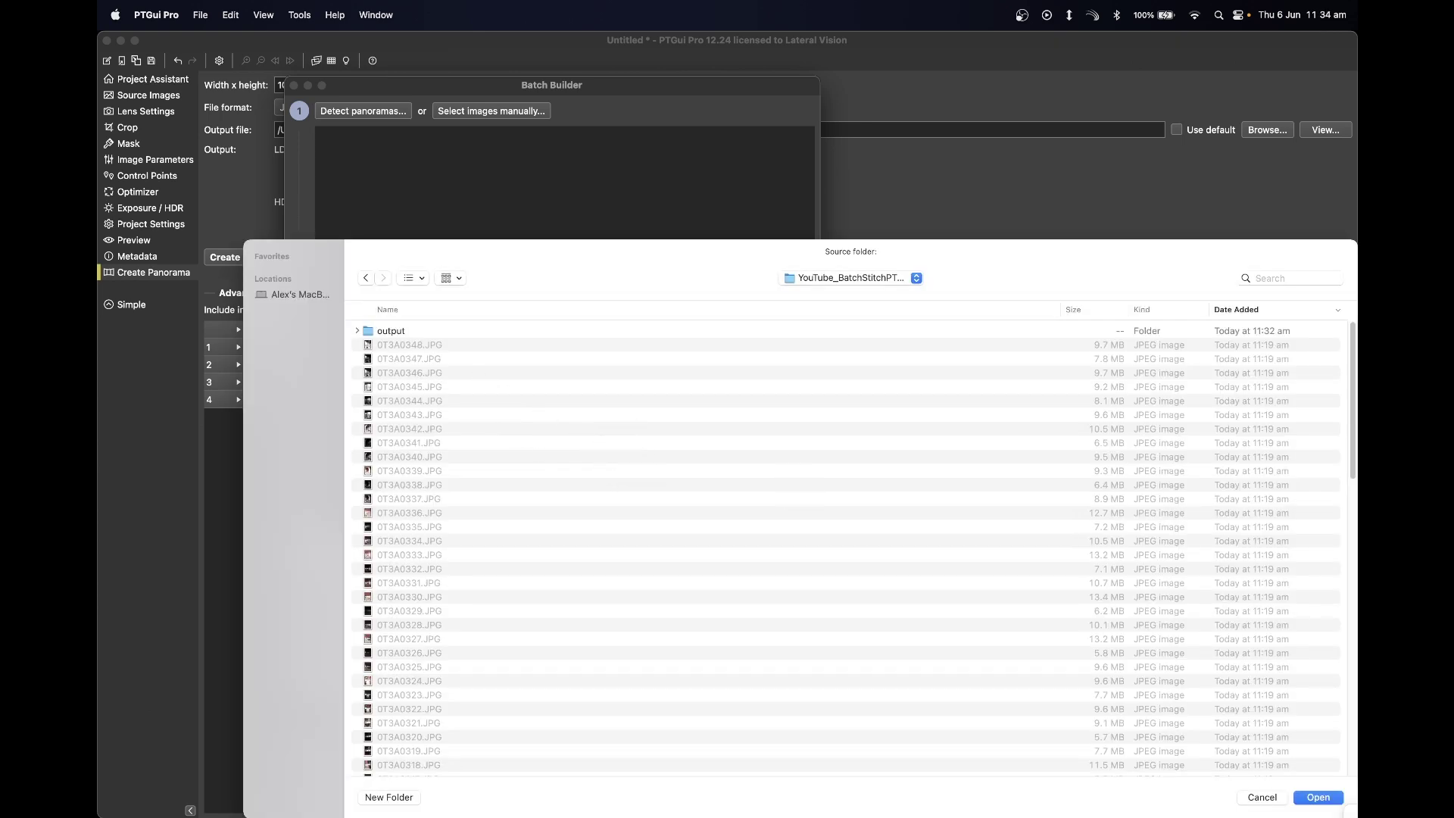
click(1318, 797)
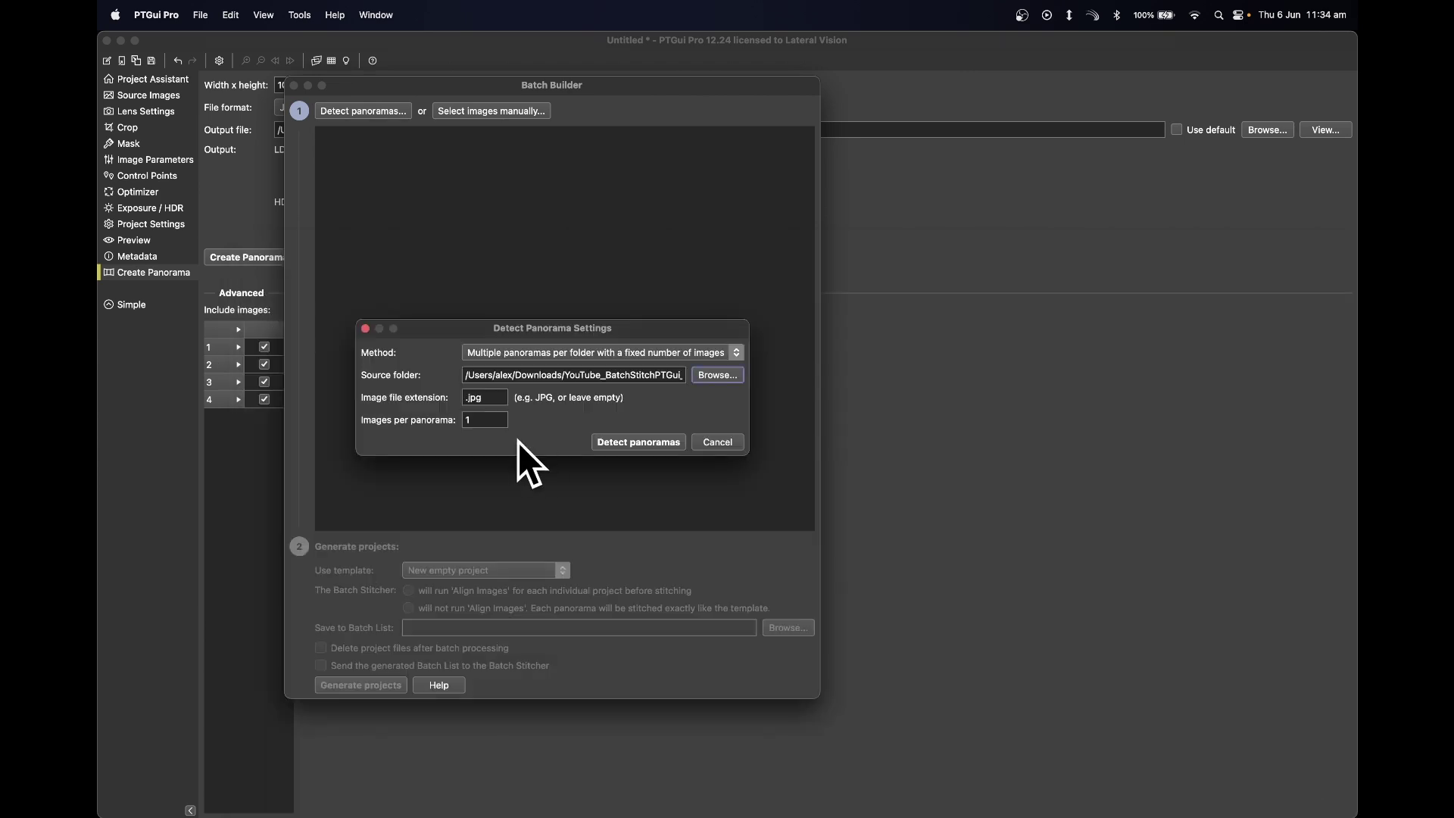
double_click(496, 422)
text(12)
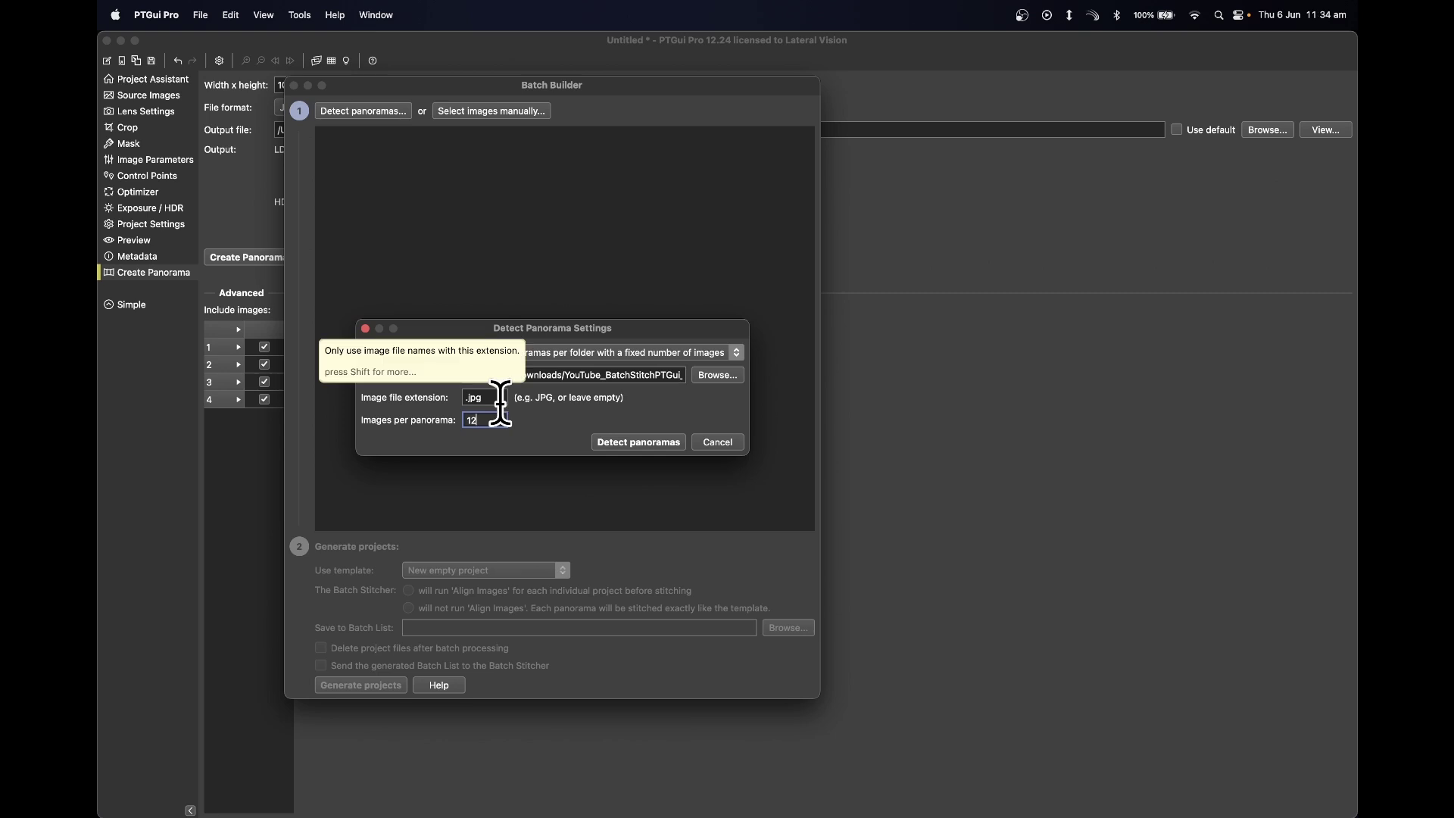
Detect the panoramas of 12 images each and review the resulting list
click(644, 442)
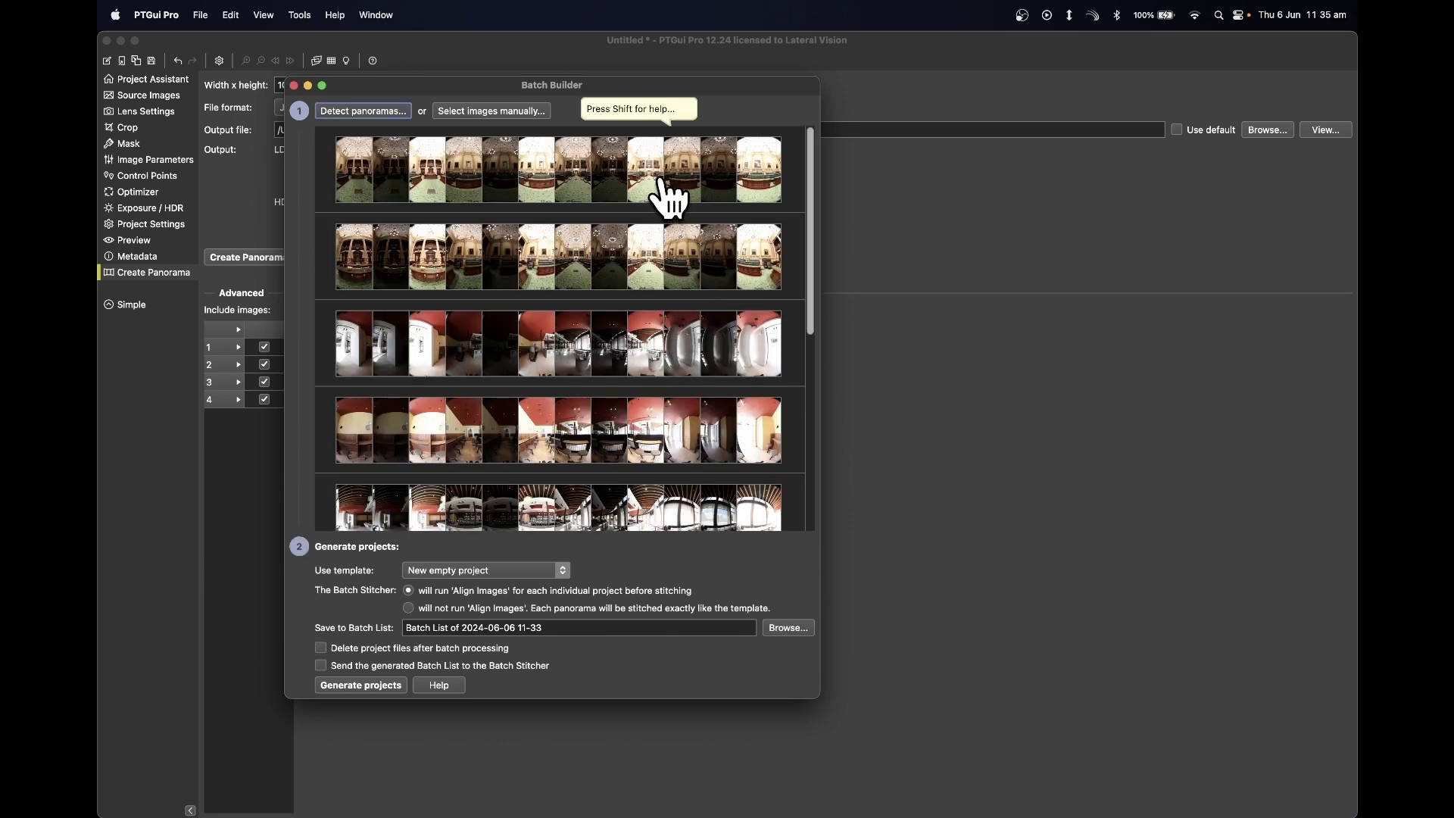
scroll(665, 439, down, 5)
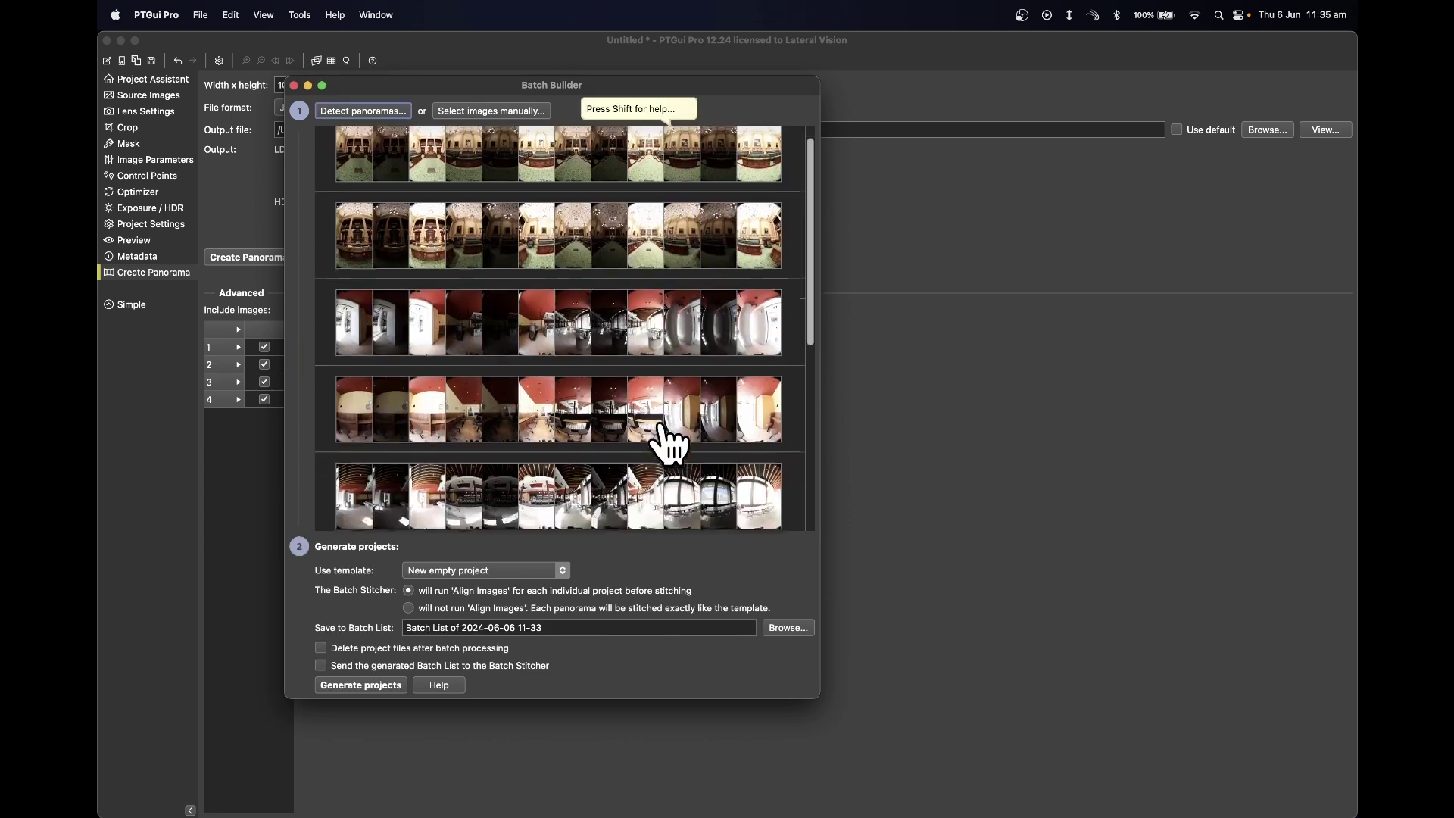
scroll(666, 443, up, 5)
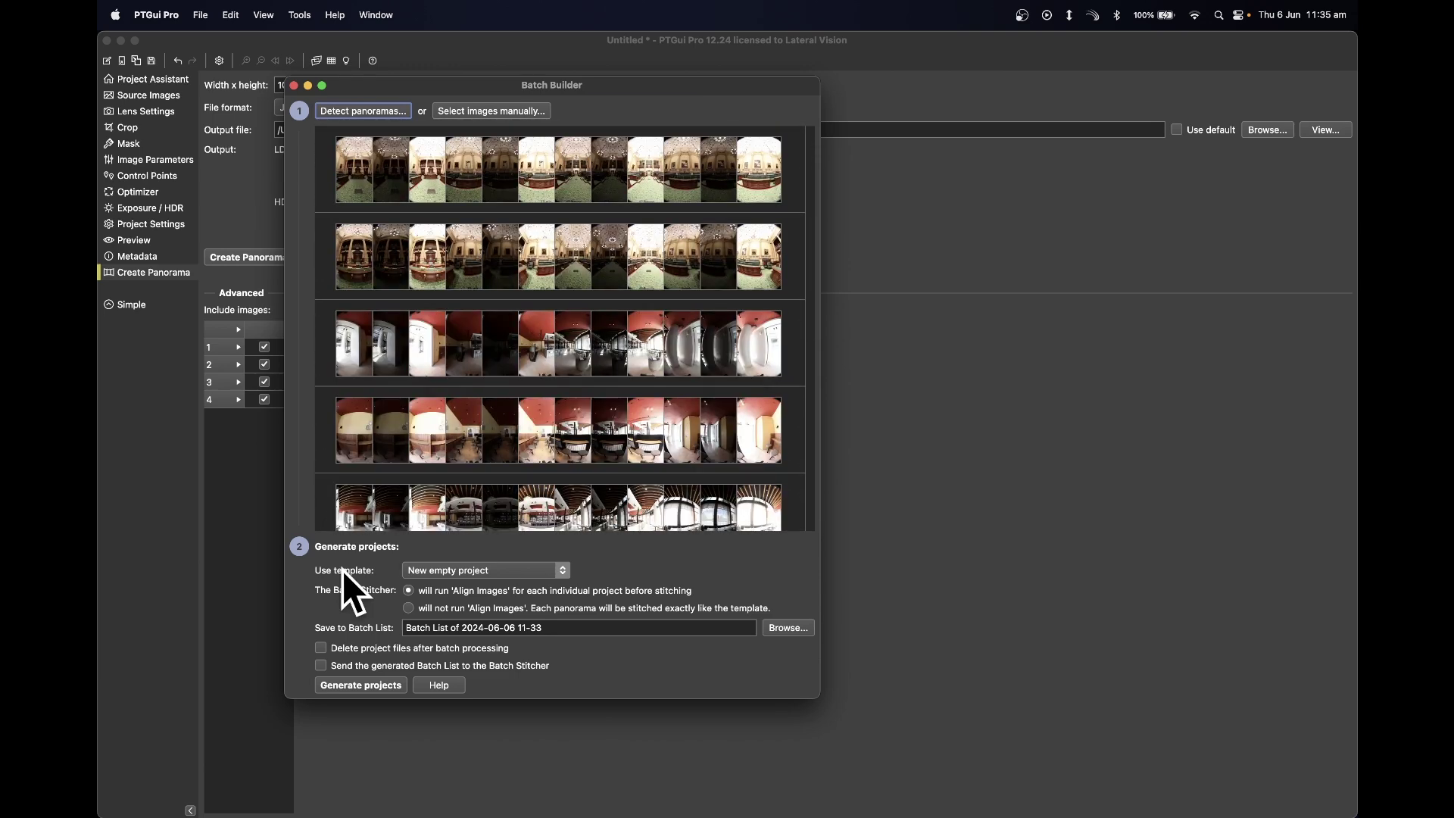
Use the current project as template and delete project files after batch processing
click(485, 574)
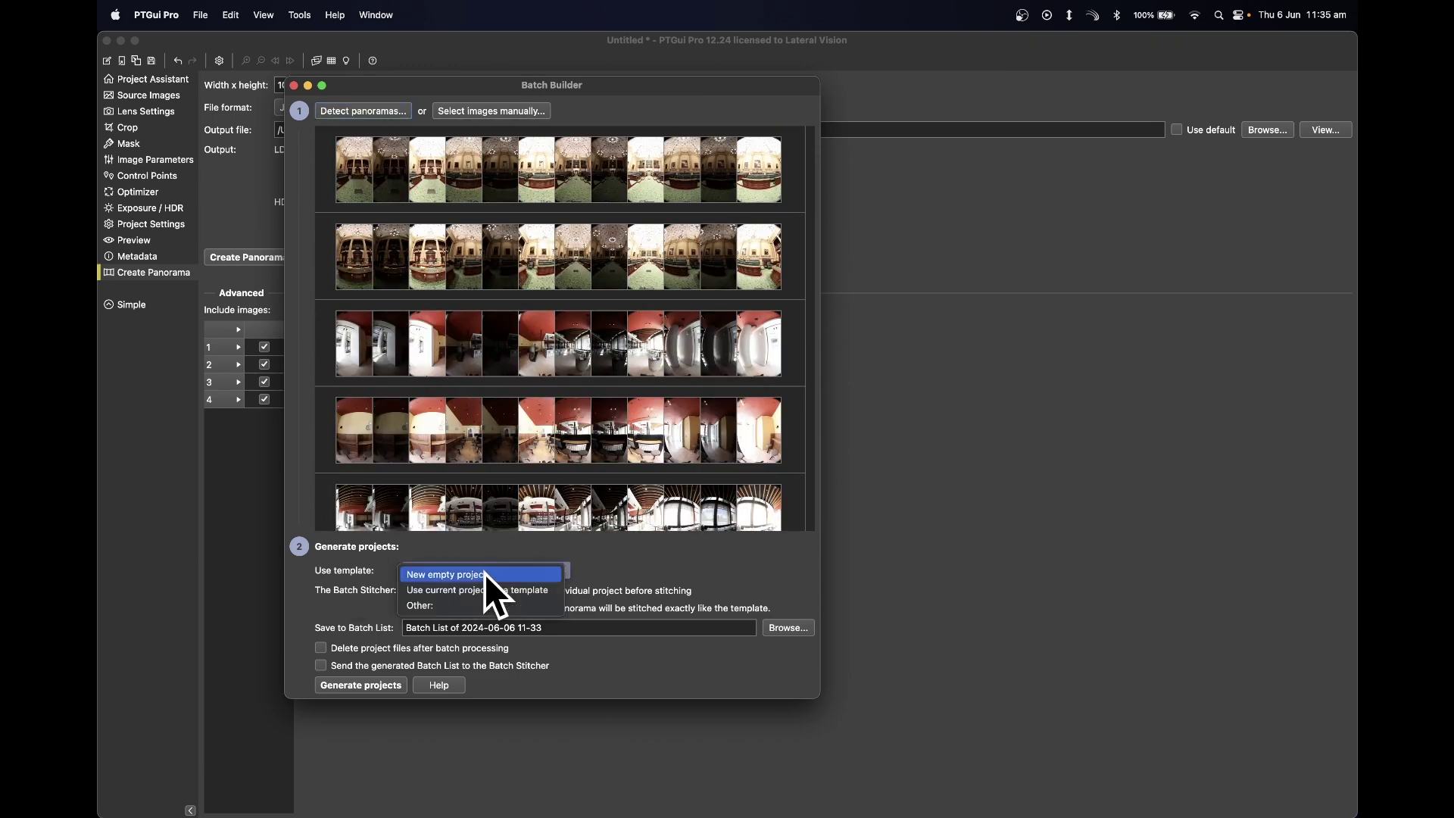
click(535, 591)
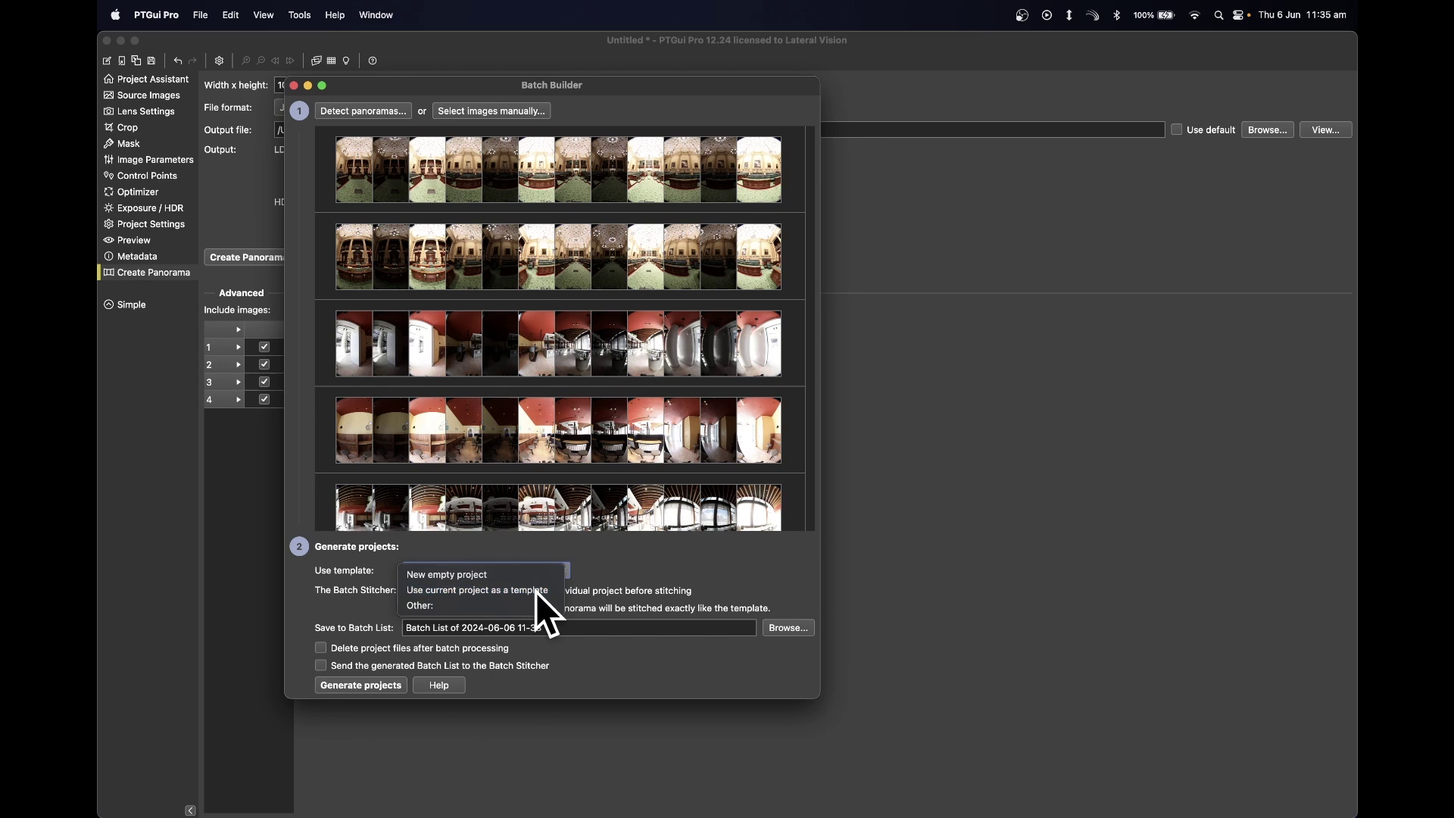
click(352, 650)
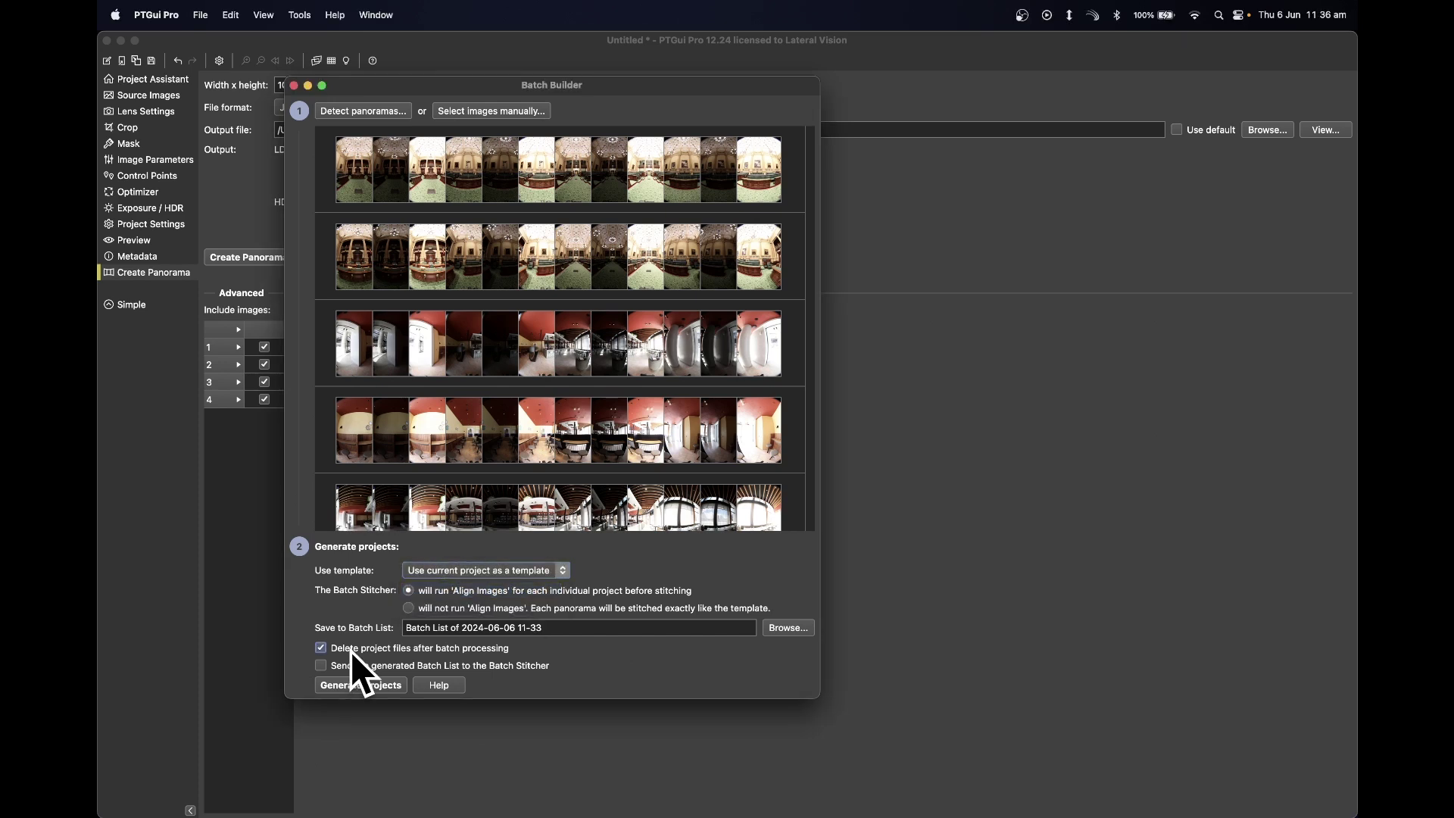
Generate the batch projects, stitch them in the Batch Stitcher, and go to the Finder desktop
click(385, 689)
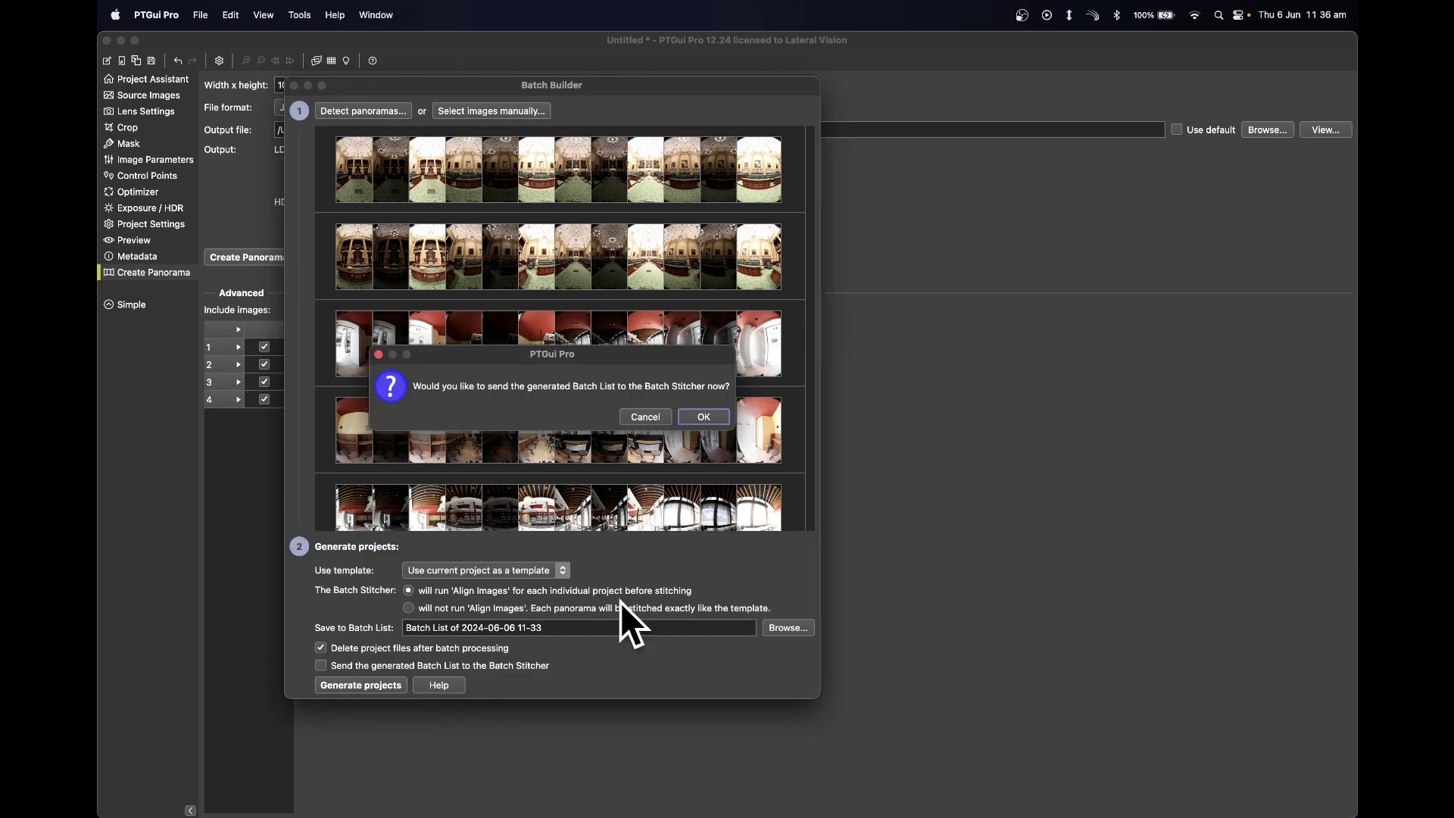
click(712, 413)
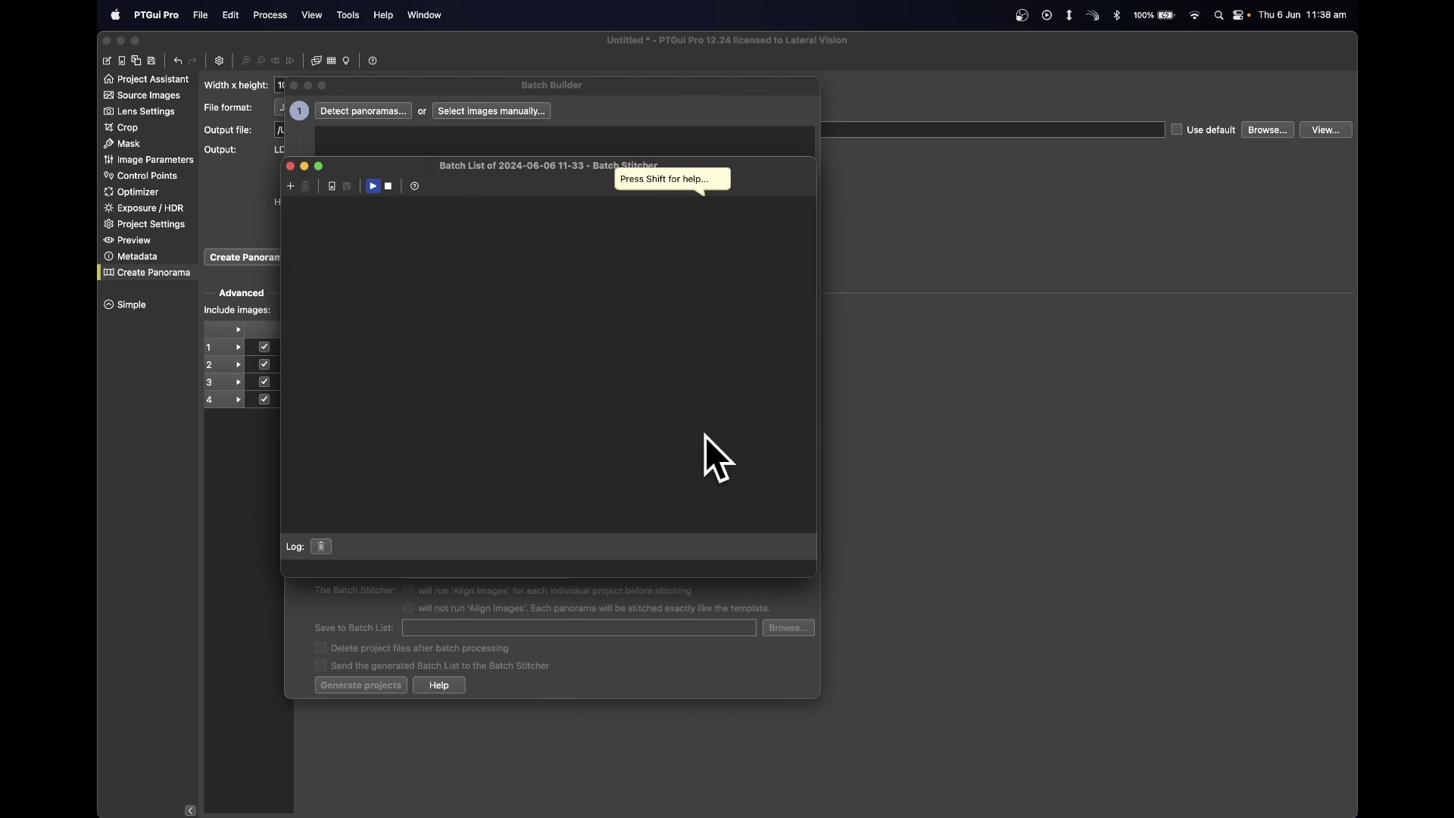
key(ctrl+Right)
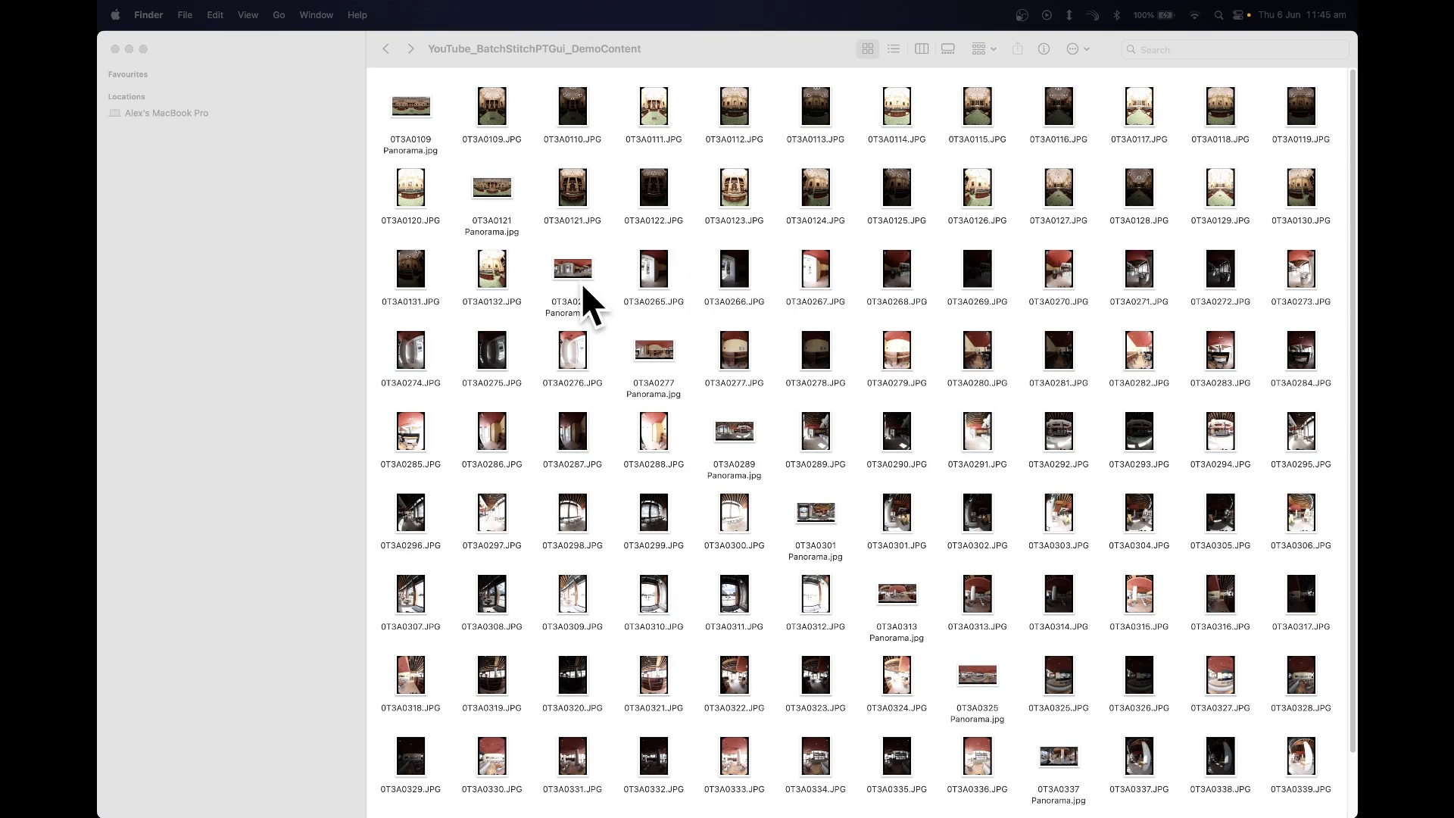
In date-sorted list view, move the nine Panorama.jpg files into the output folder and open it
click(894, 49)
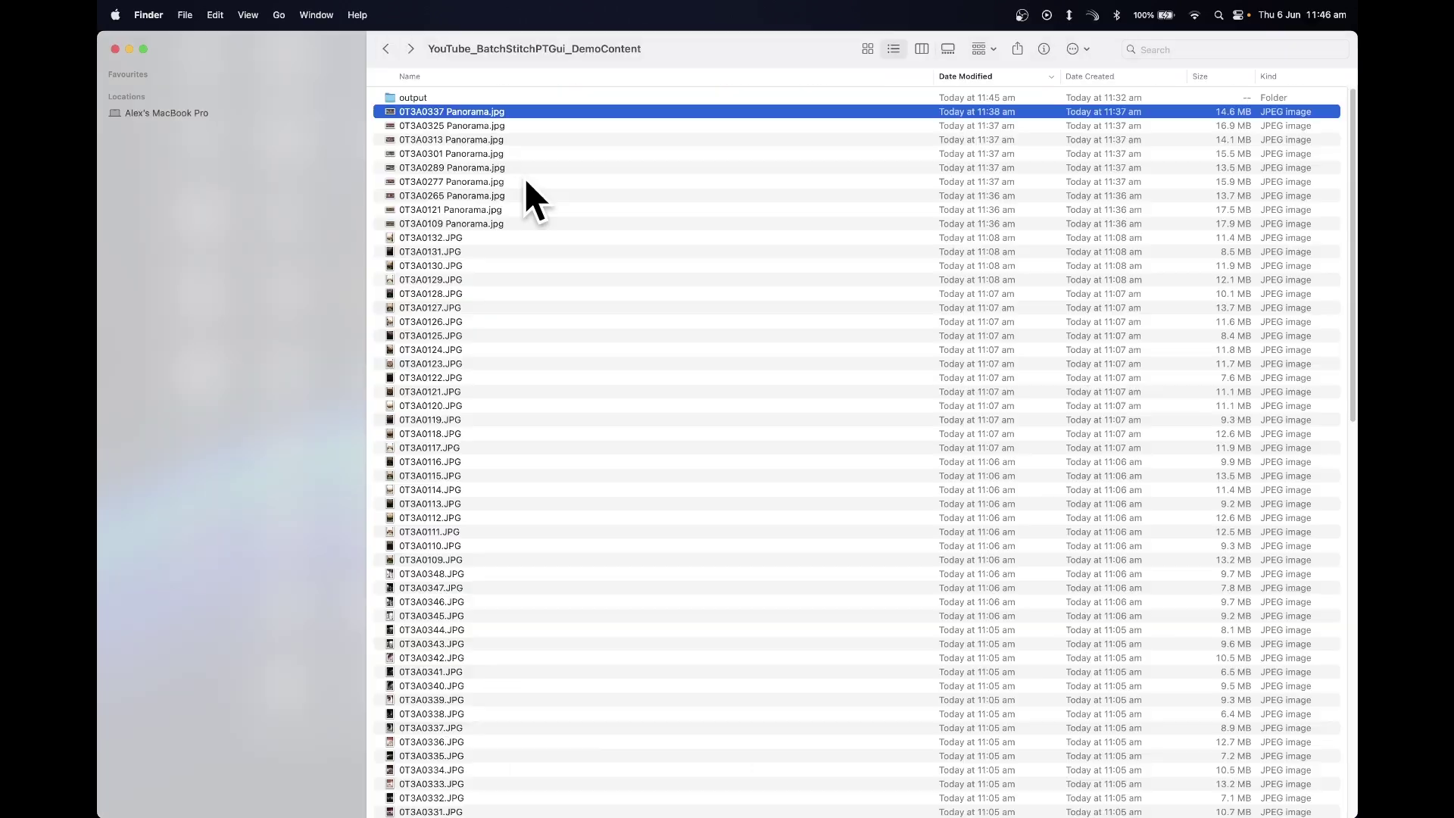
shift+click(494, 220)
drag(493, 220, 530, 98)
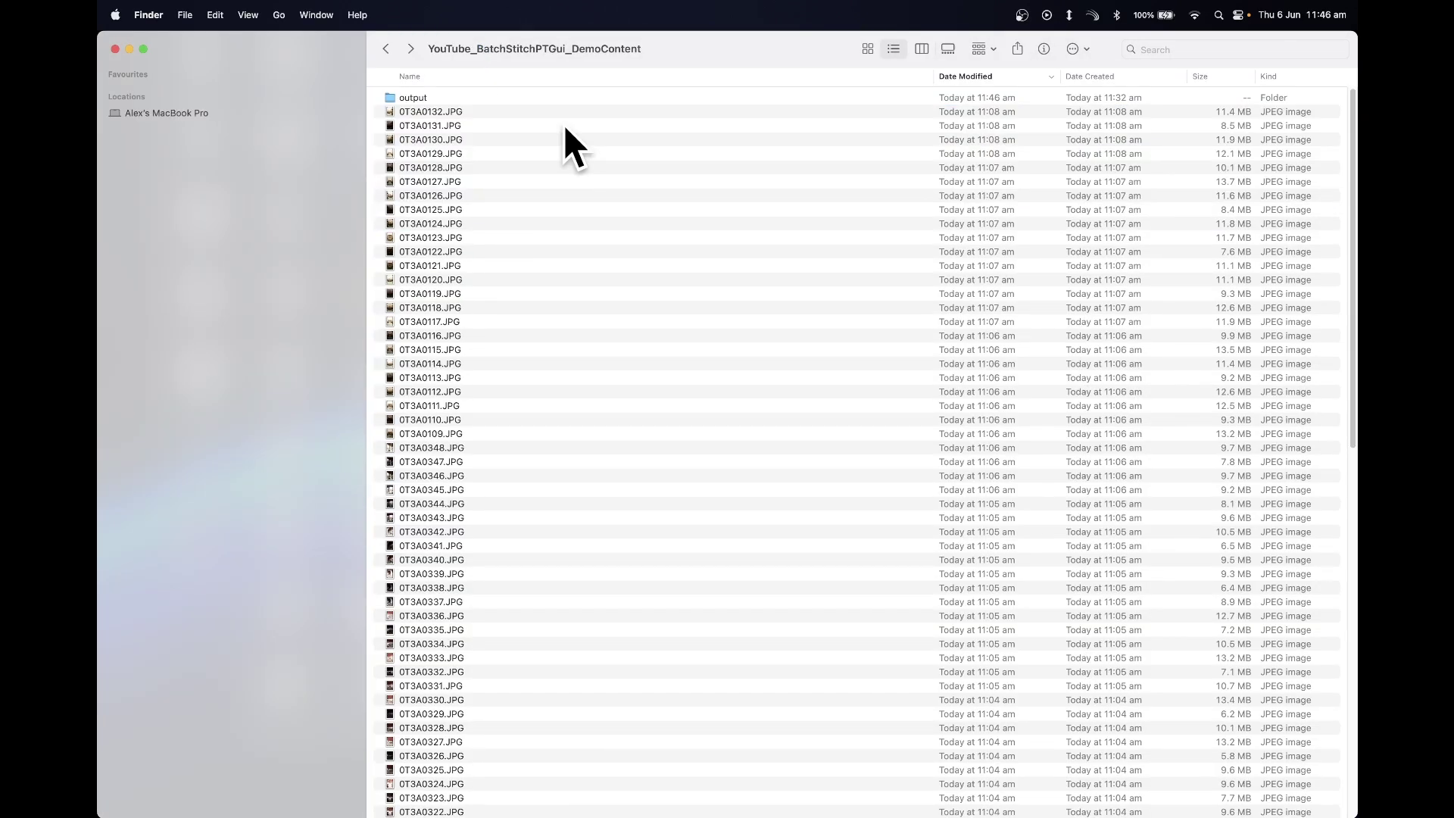
double_click(420, 99)
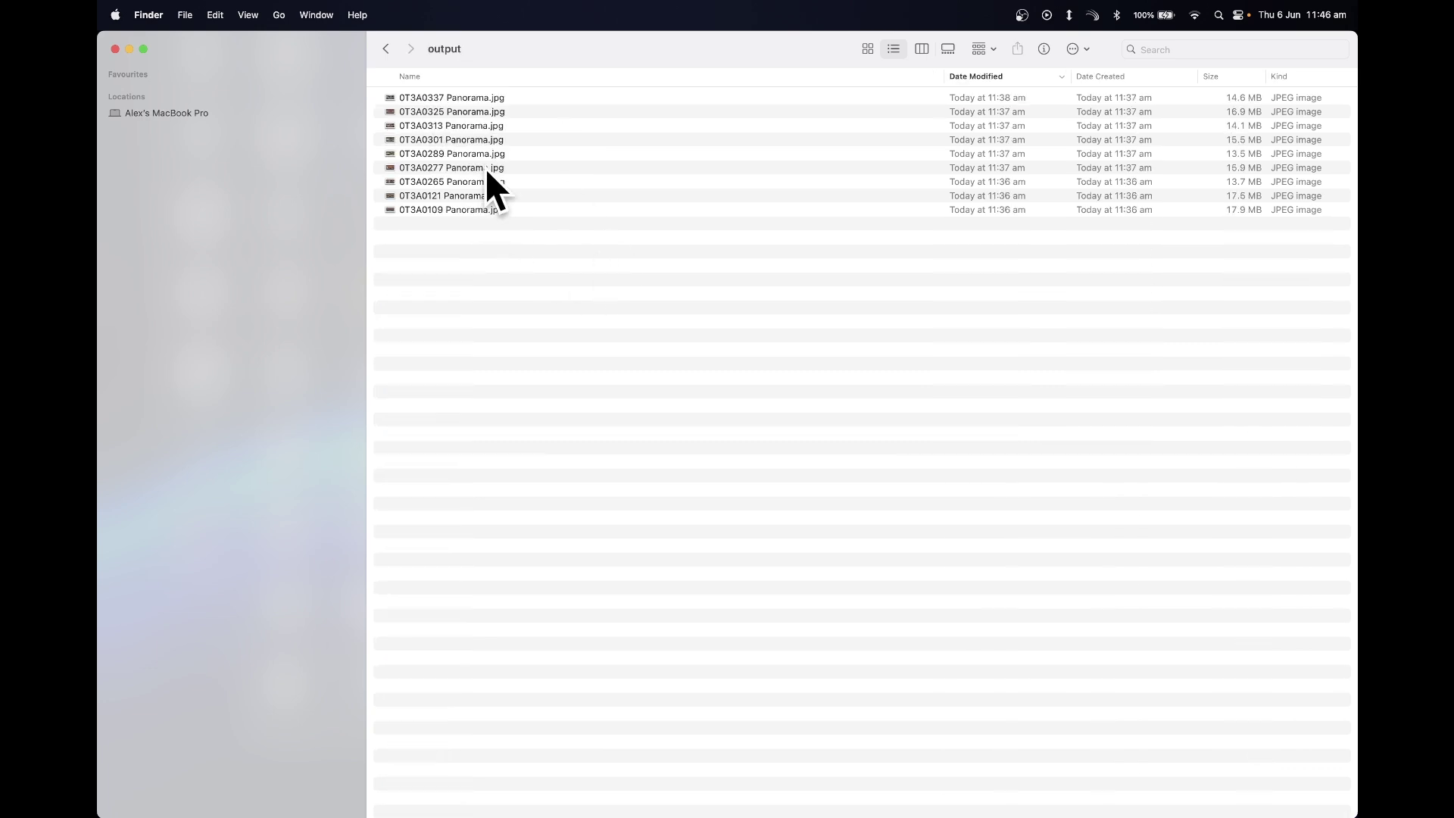
Quick Look the panoramas from 0T3A0337 through 0T3A0277, 0T3A0121 and 0T3A0109, then back to 0T3A0337
click(481, 99)
key(space)
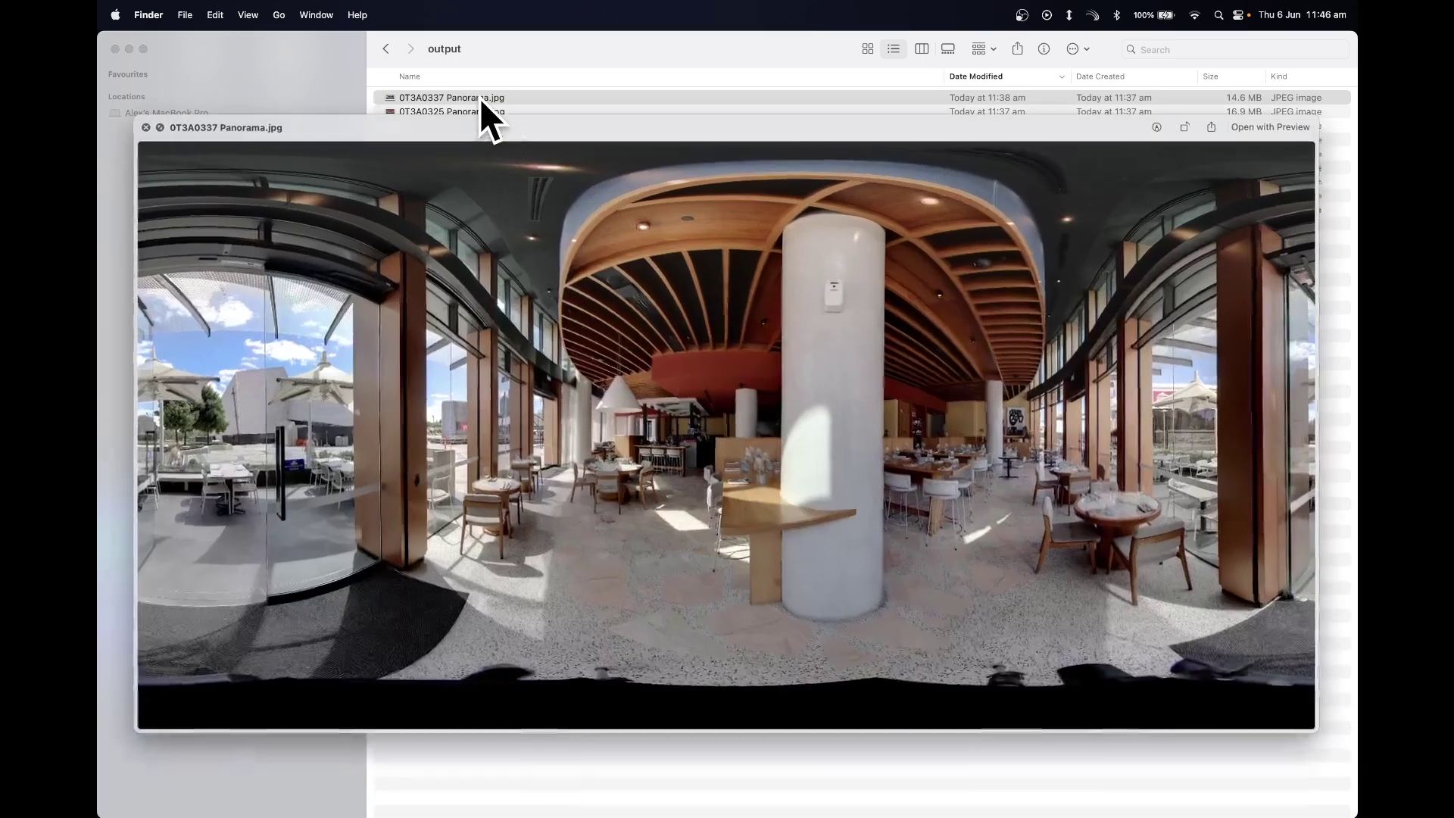
key(Down)
key(Down)
key(Down)
key(Down)
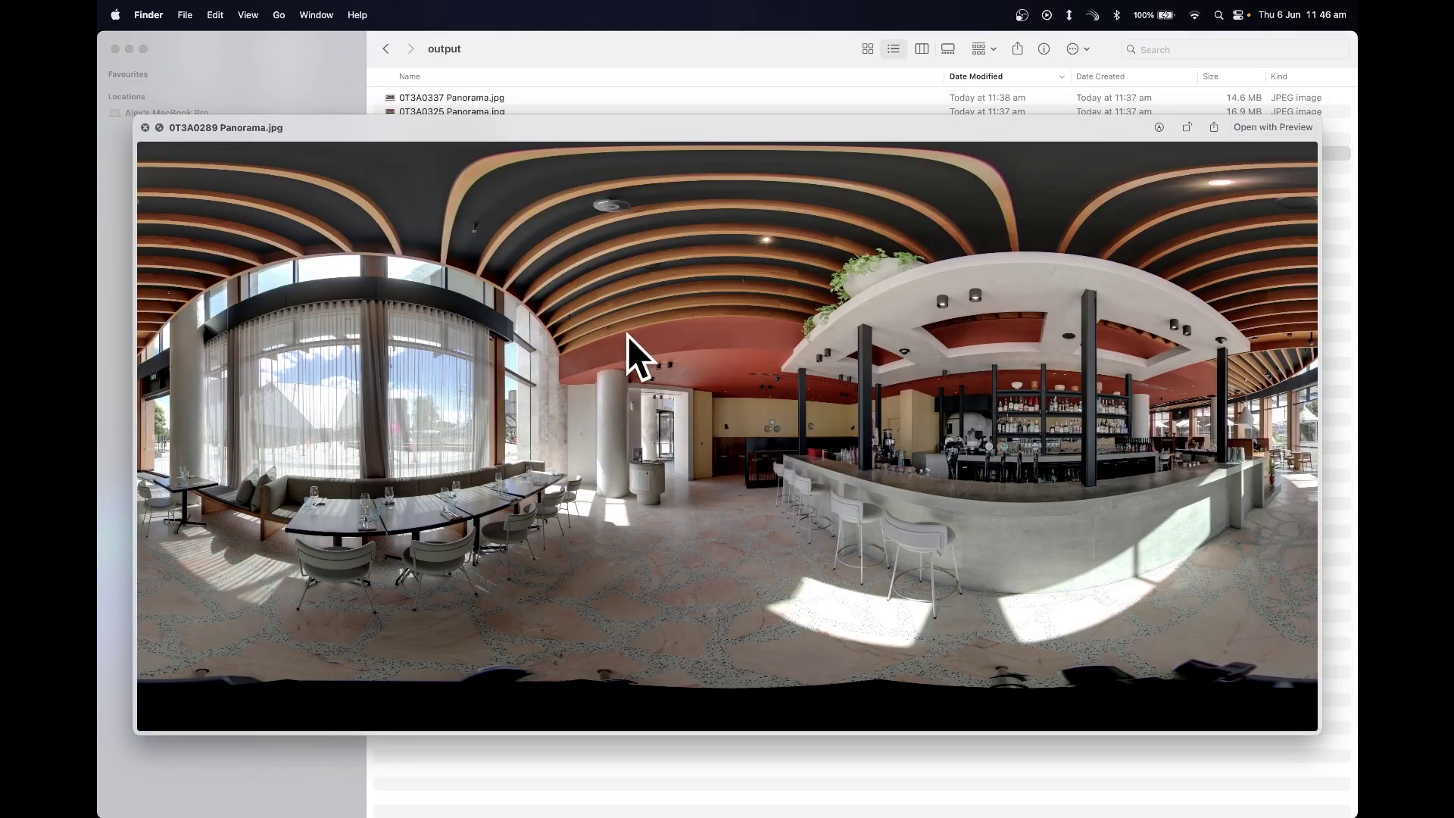
key(Down)
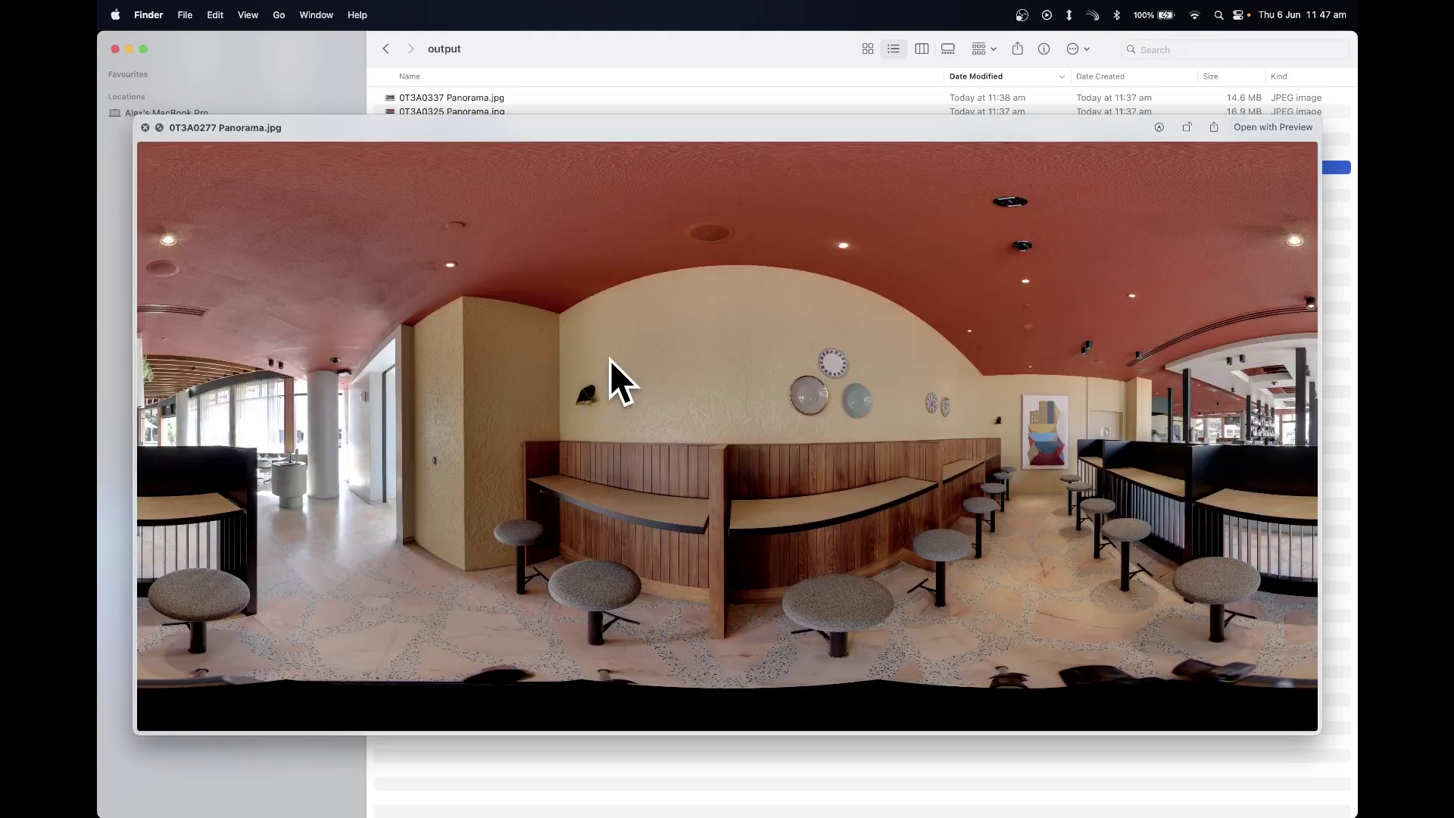
key(Down)
key(Down)
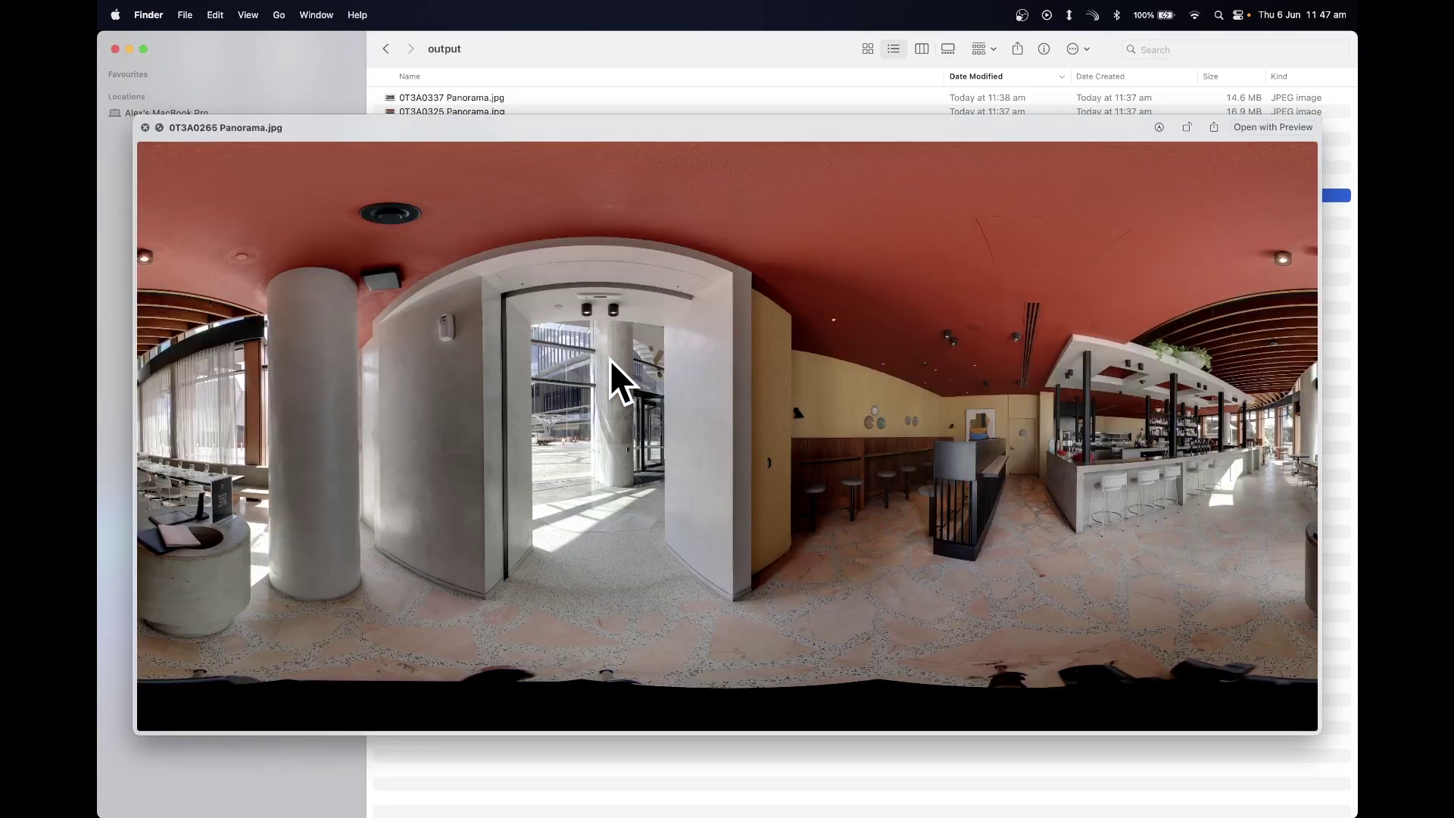
key(Down)
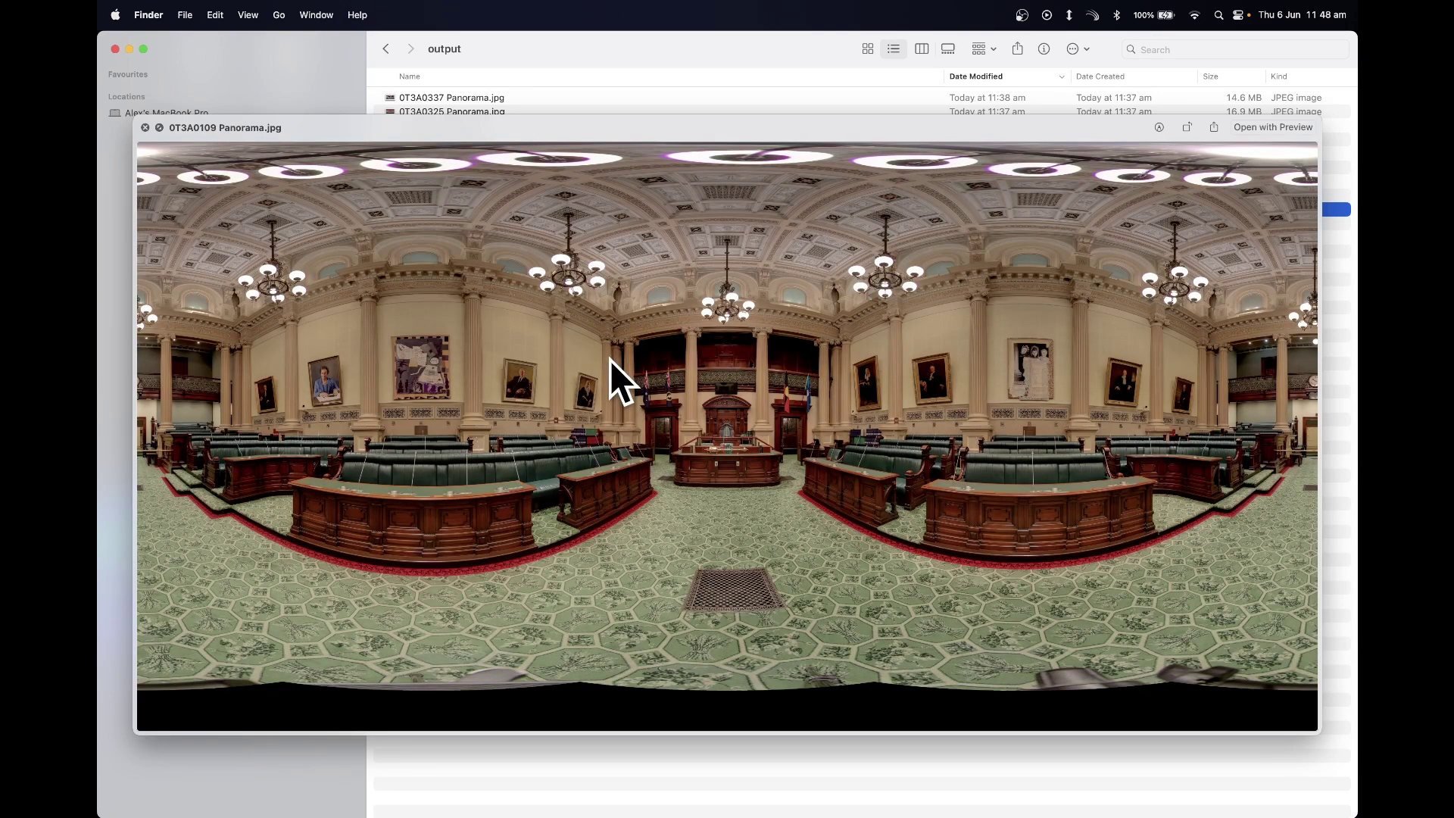
key(alt+Up)
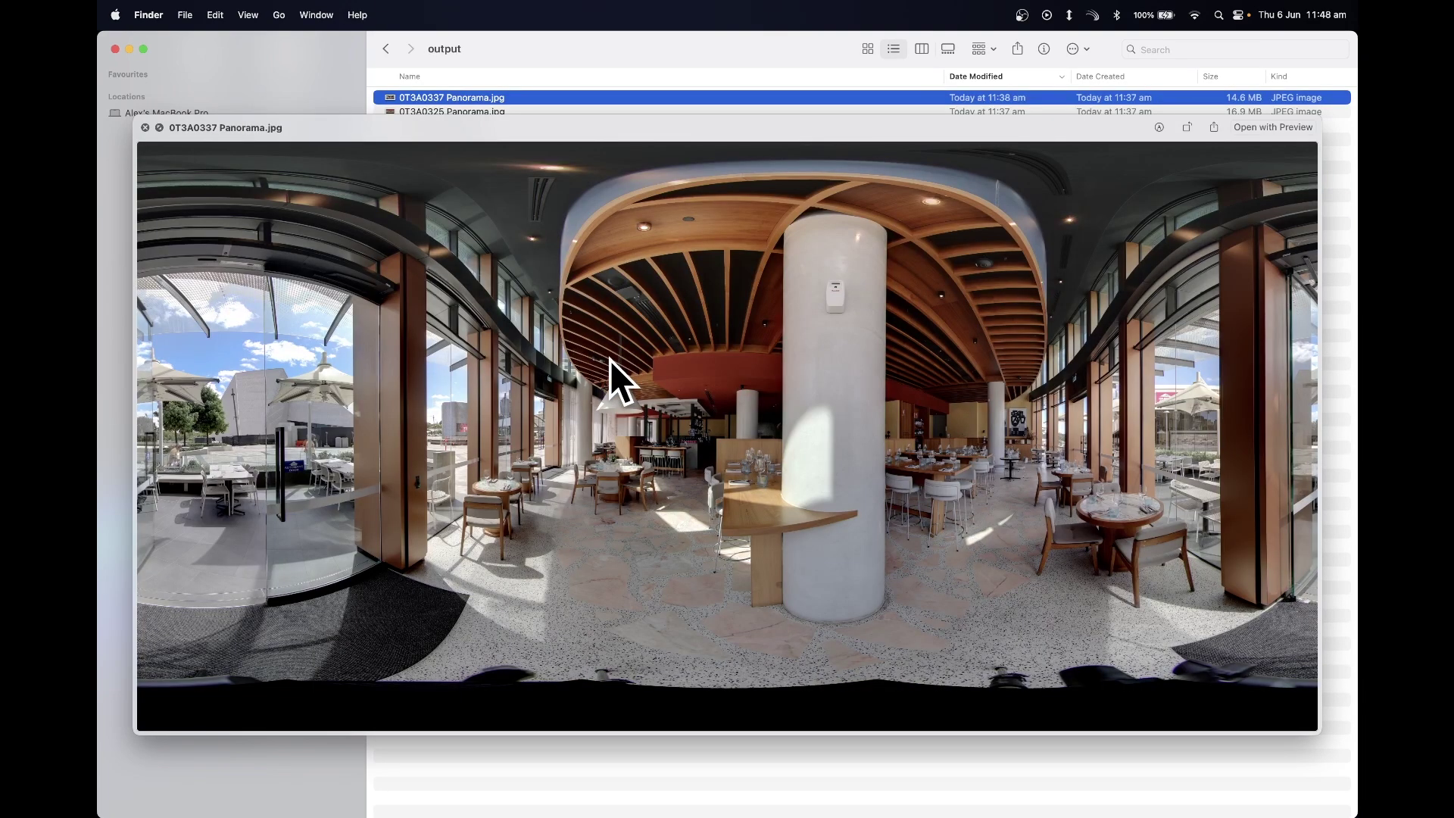